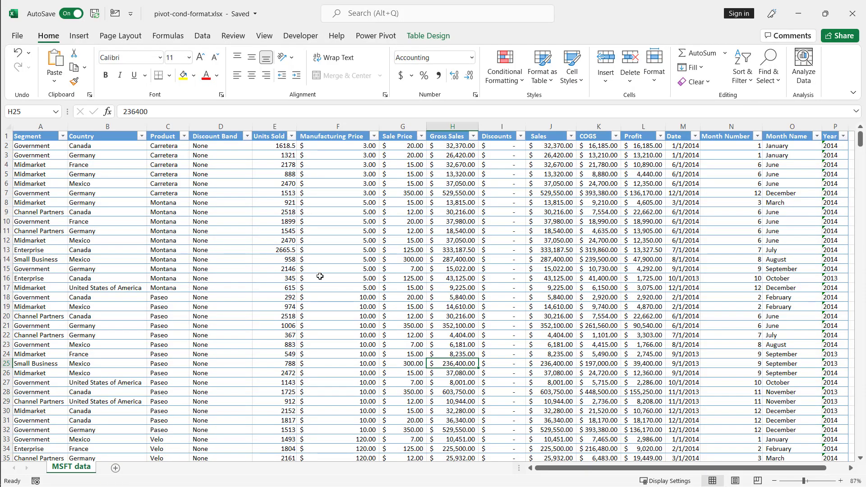
# Step: Insert a PivotTable from the financials table onto a new worksheet
pyautogui.click(293, 270)
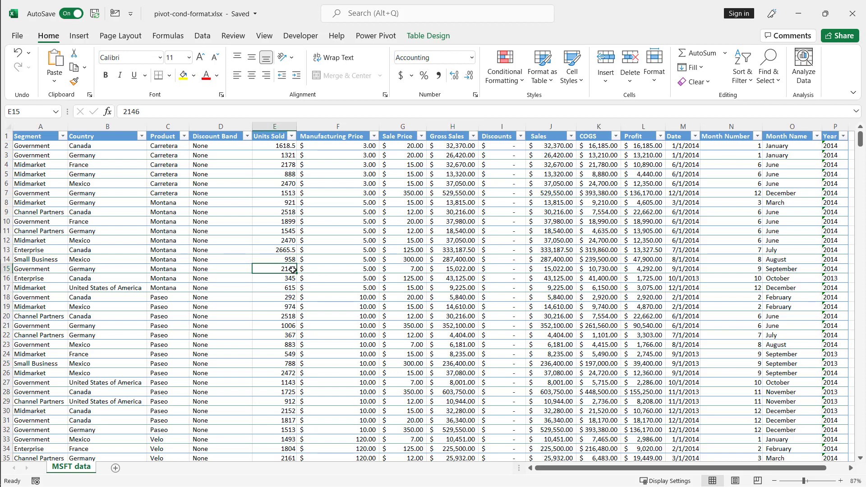
pyautogui.click(80, 37)
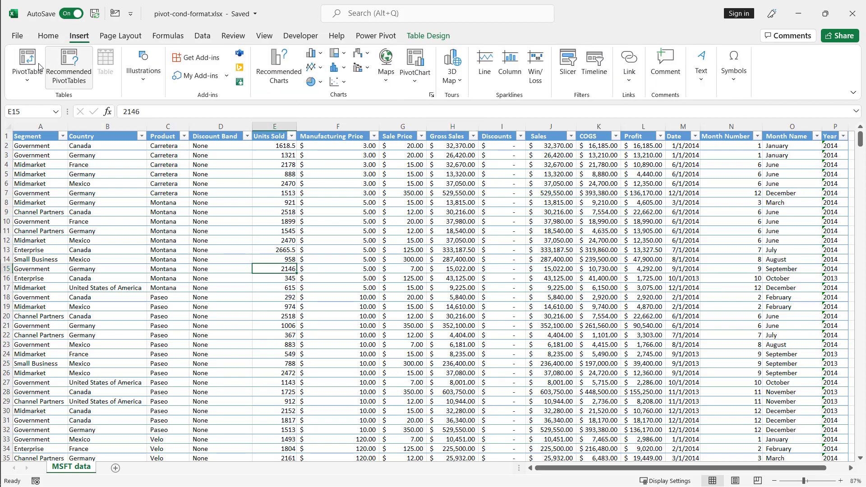
pyautogui.click(27, 66)
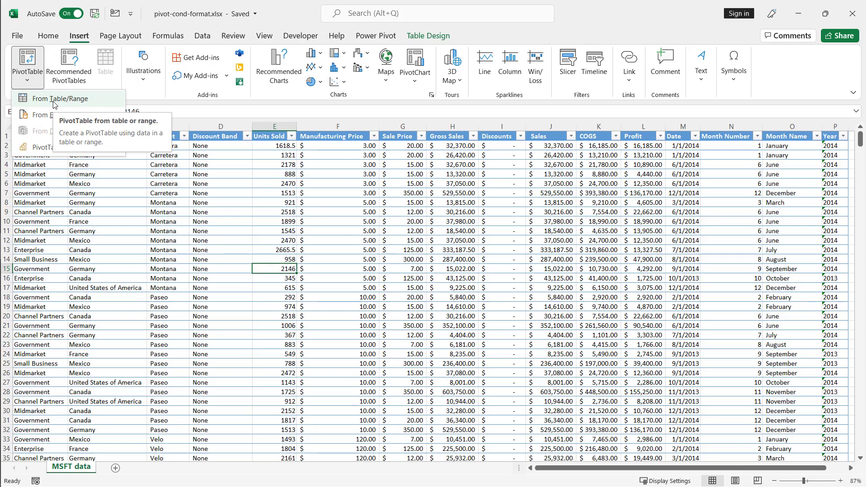
pyautogui.click(41, 99)
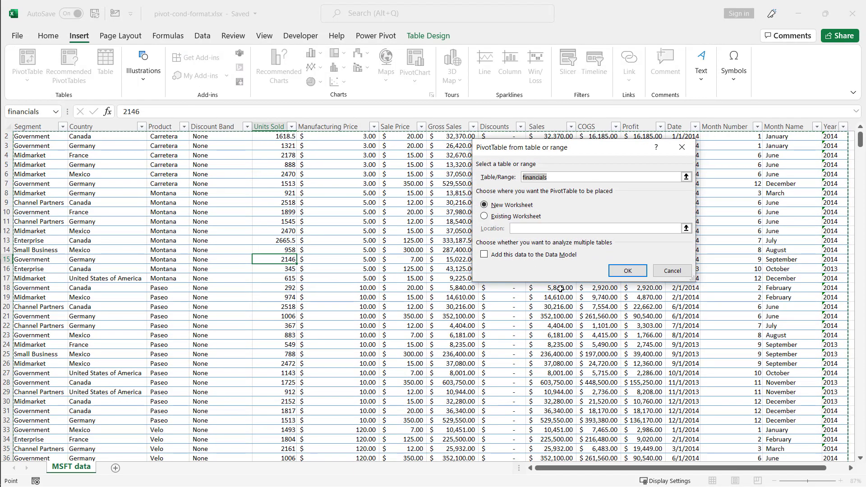
pyautogui.click(630, 274)
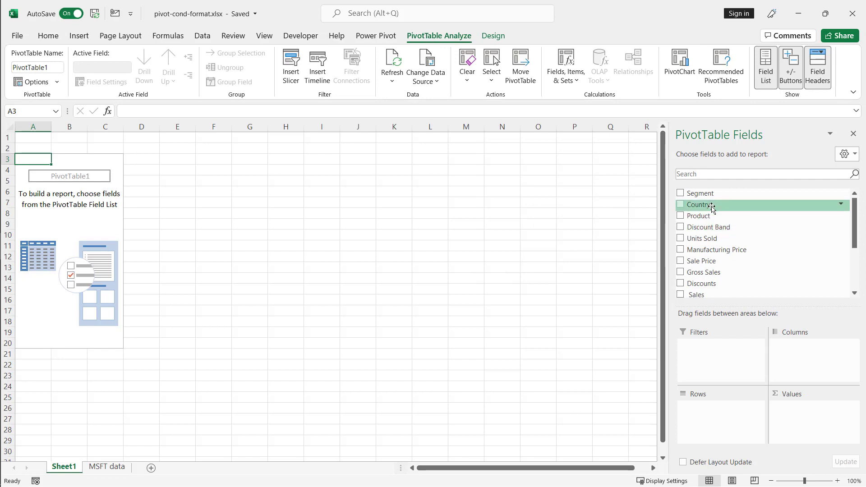
# Step: Add Units Sold to Values, with Segment above Product in Rows
pyautogui.moveTo(767, 239); pyautogui.dragTo(796, 417)
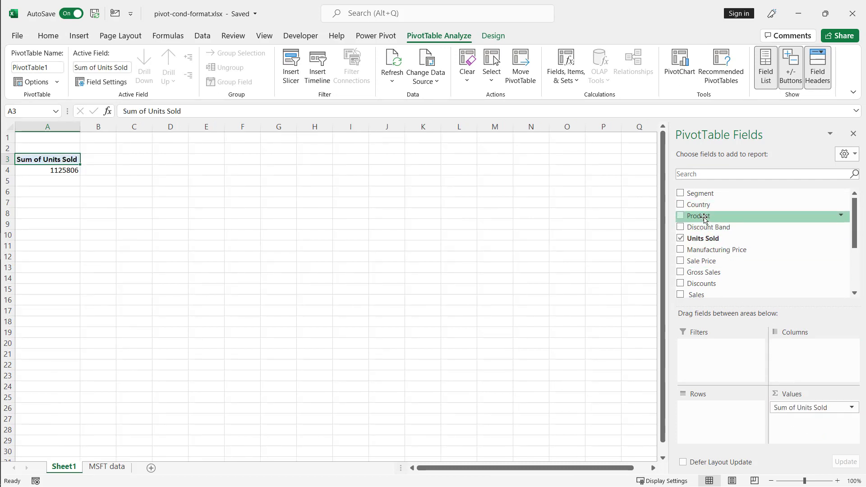
pyautogui.moveTo(701, 216); pyautogui.dragTo(718, 421)
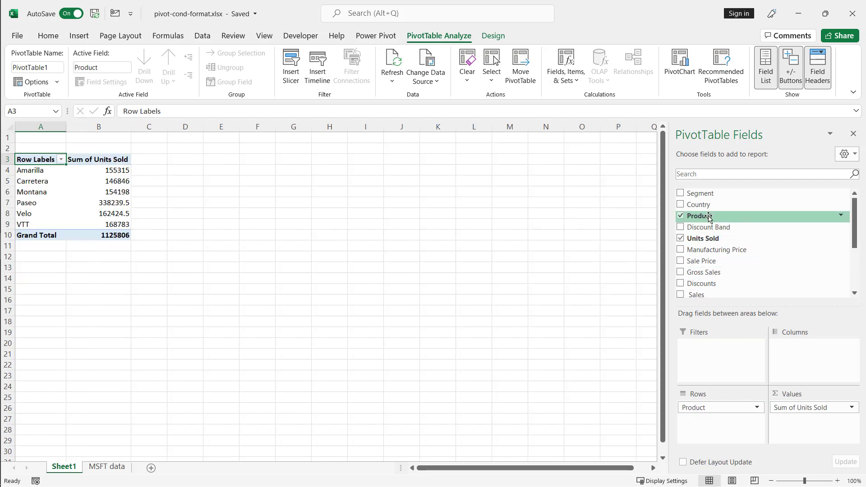
pyautogui.moveTo(700, 198); pyautogui.dragTo(719, 406)
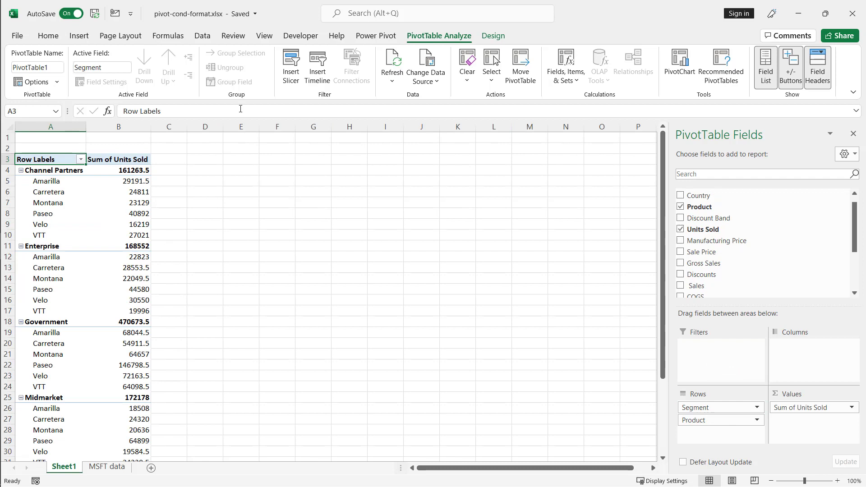
# Step: Switch the pivot table's report layout to Outline Form
pyautogui.click(494, 35)
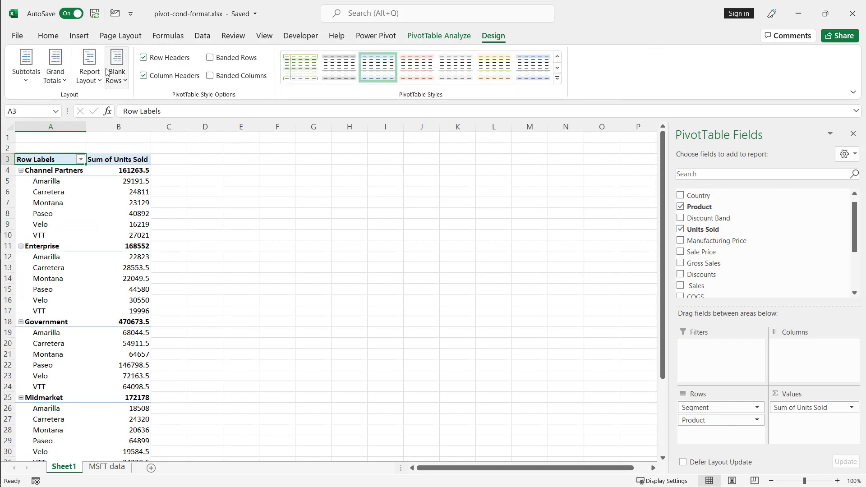
pyautogui.click(89, 72)
pyautogui.click(135, 126)
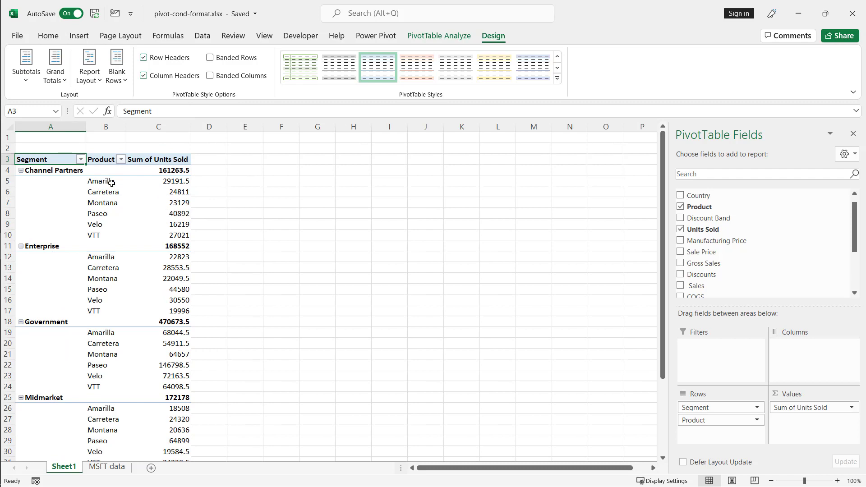
pyautogui.click(137, 193)
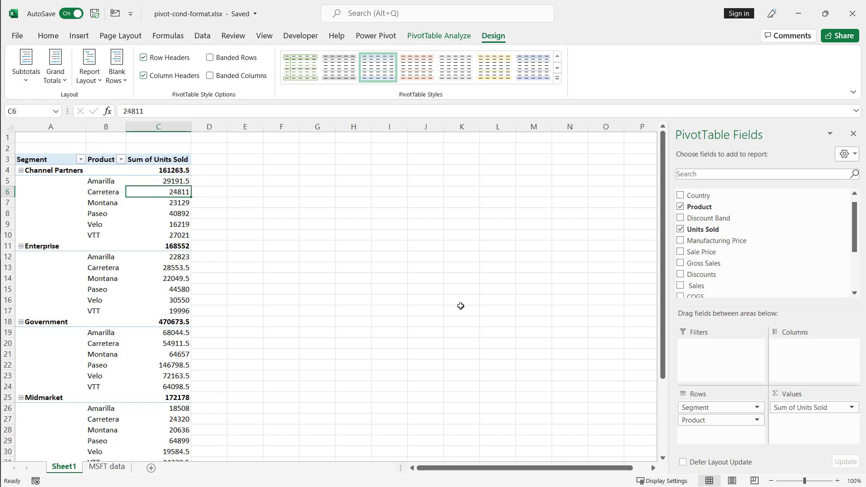
# Step: Add Units Sold to Values again and apply blue gradient data bars to every Sum of Units Sold2 value
pyautogui.moveTo(707, 230)
pyautogui.mouseDown()
pyautogui.moveTo(744, 304)
pyautogui.moveTo(831, 432)
pyautogui.mouseUp()
pyautogui.click(230, 182)
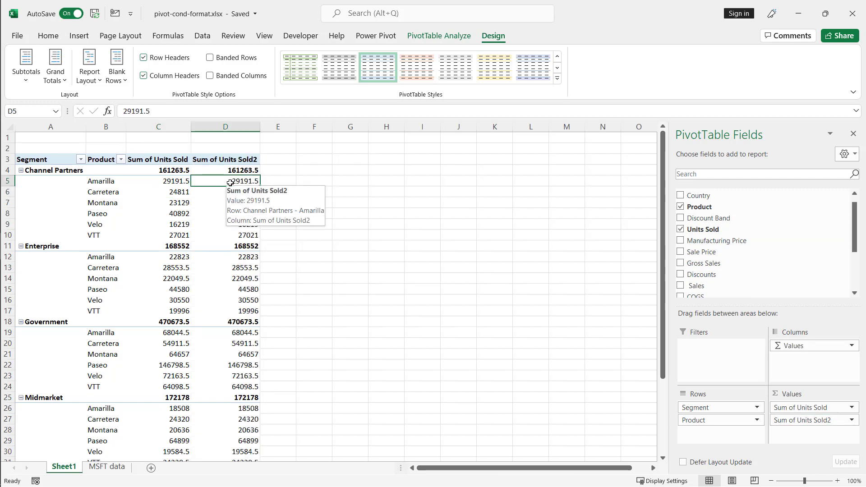
pyautogui.click(46, 36)
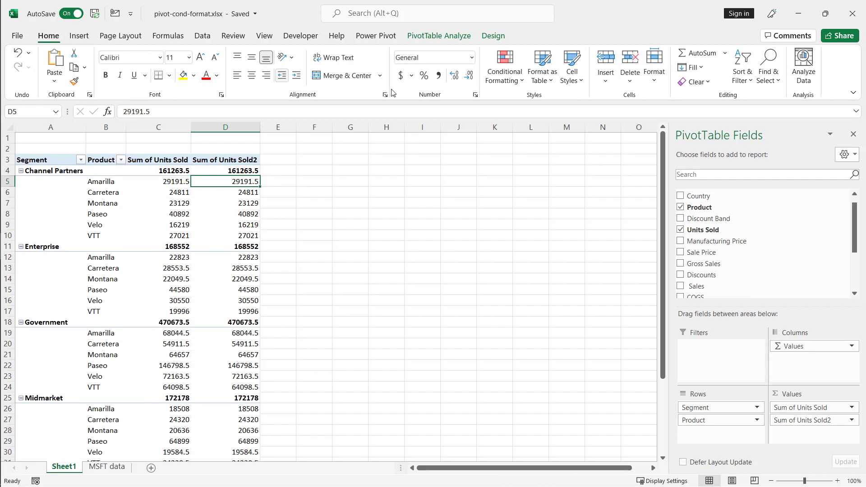
pyautogui.click(520, 81)
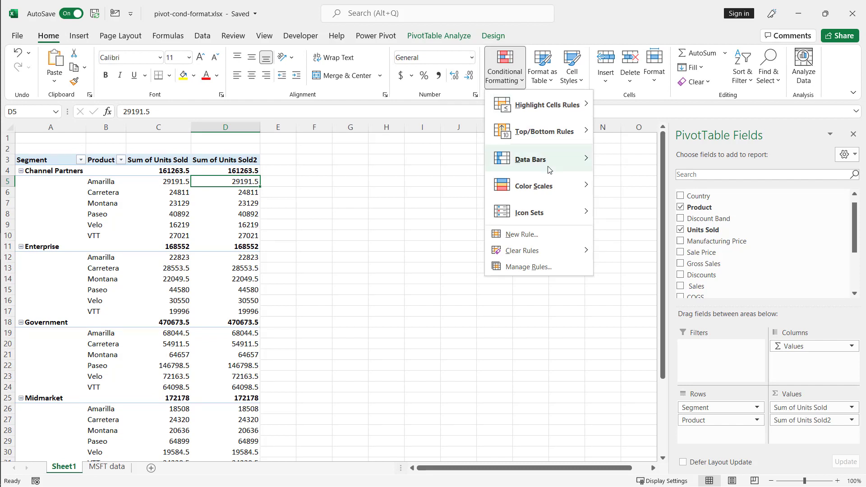
pyautogui.moveTo(541, 159)
pyautogui.click(604, 173)
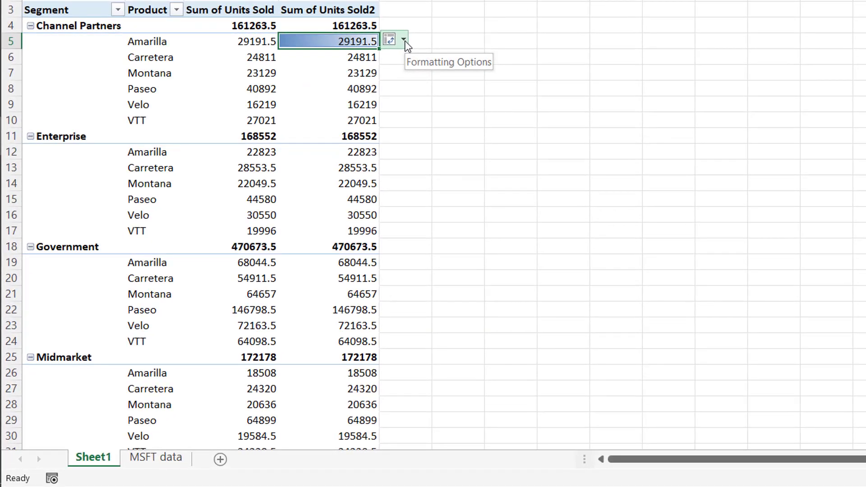
pyautogui.click(404, 41)
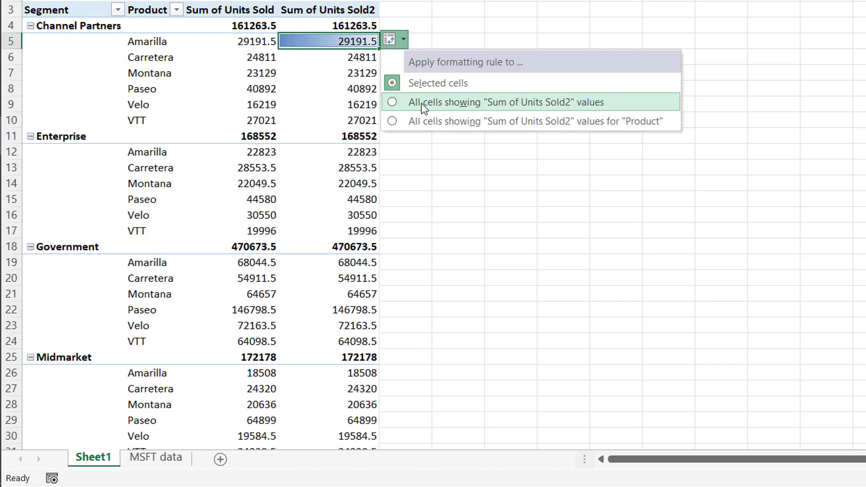
pyautogui.click(392, 102)
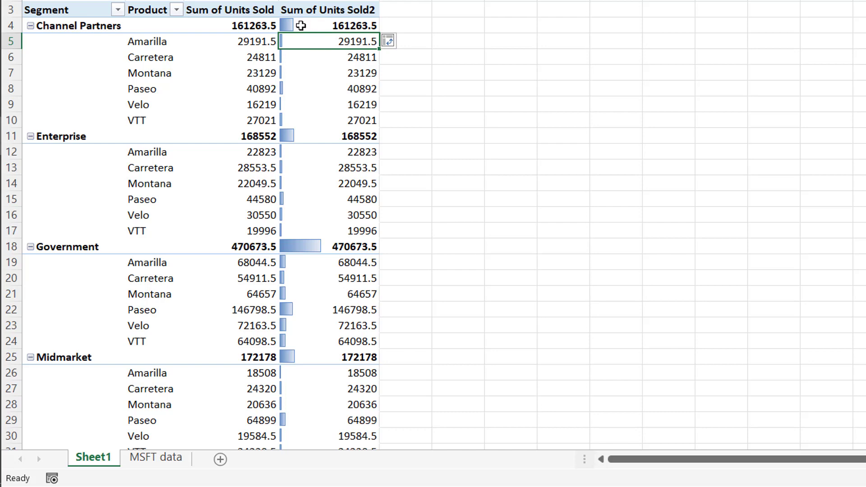
# Step: Rescale the Sum of Units Sold2 data bars per Product, then undo them with Ctrl+Z
pyautogui.scroll(-10, 309, 102)
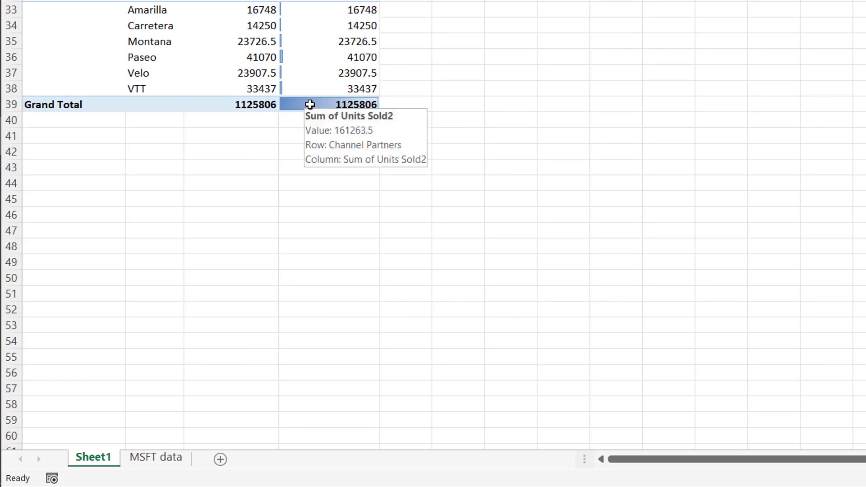
pyautogui.scroll(10, 311, 102)
pyautogui.click(390, 40)
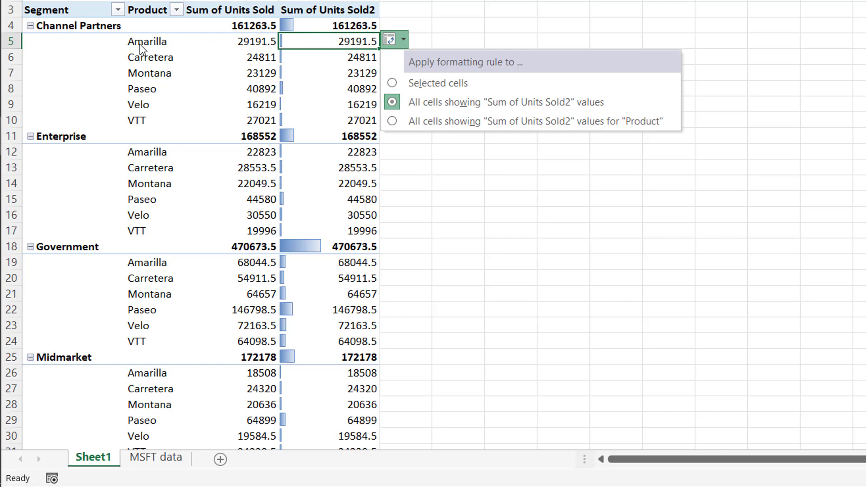
pyautogui.click(392, 122)
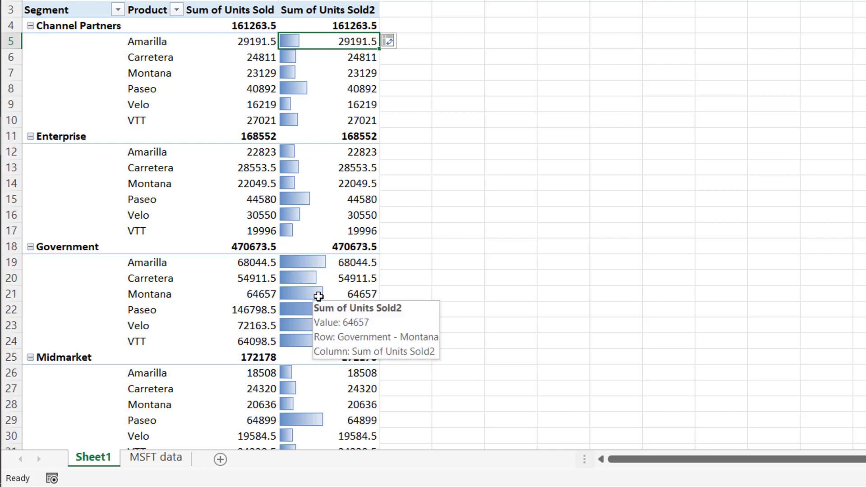
pyautogui.moveTo(358, 219)
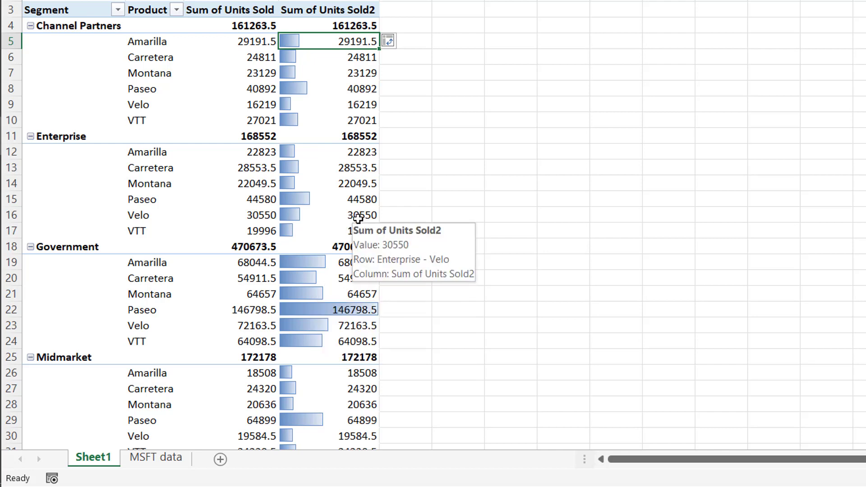
pyautogui.hotkey('ctrl', 'z')
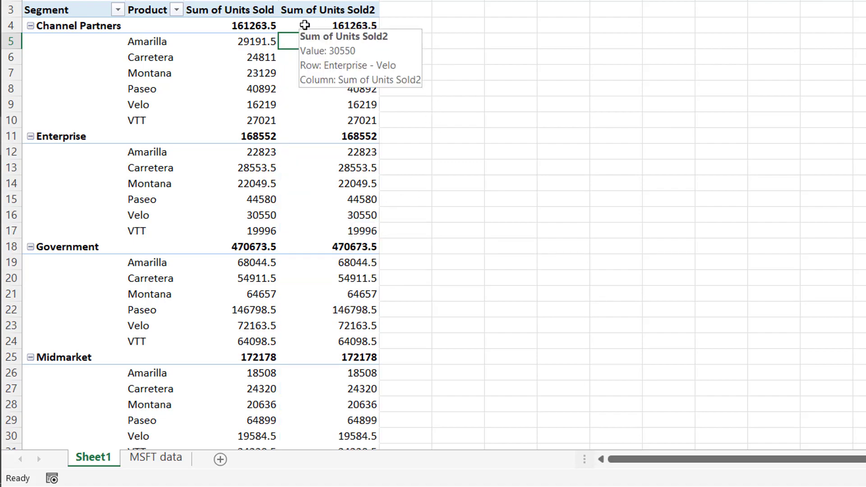
# Step: Apply blue gradient data bars from the Channel Partners subtotal to all Segment subtotals in Sum of Units Sold2
pyautogui.click(304, 25)
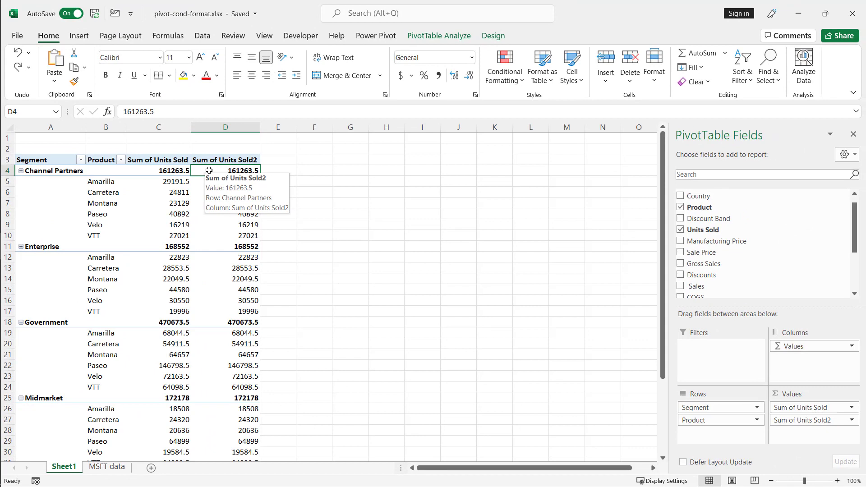
pyautogui.click(509, 77)
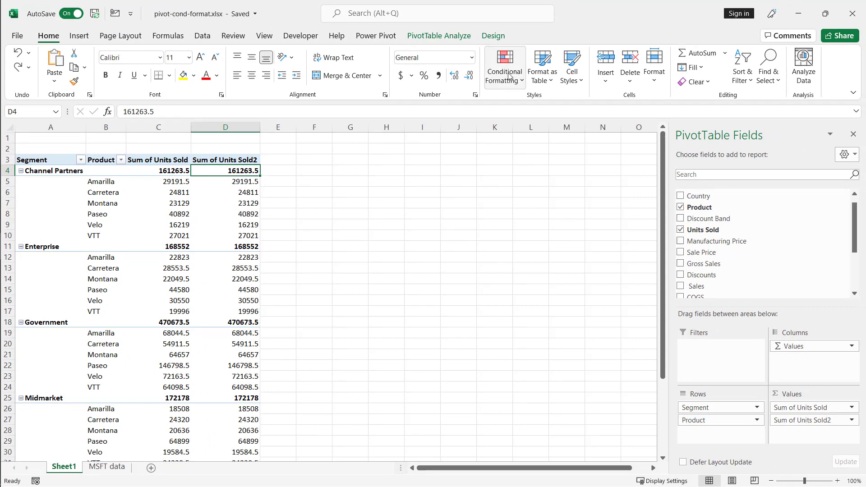
pyautogui.moveTo(562, 160)
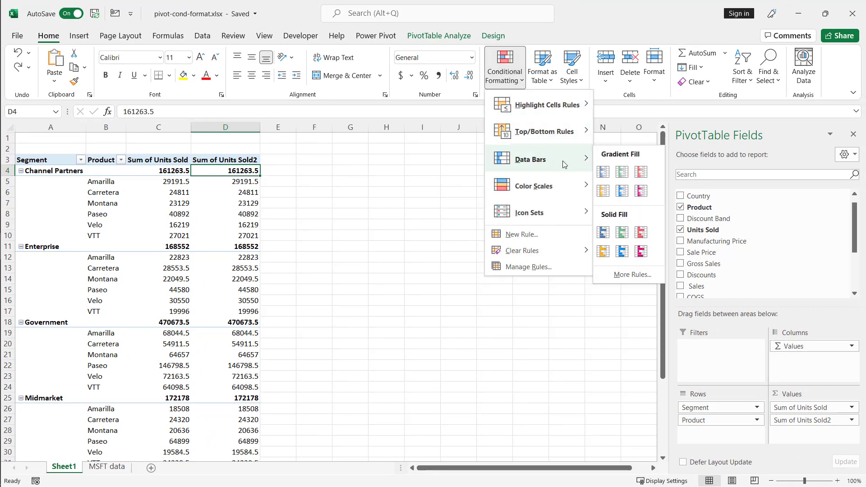
pyautogui.click(604, 177)
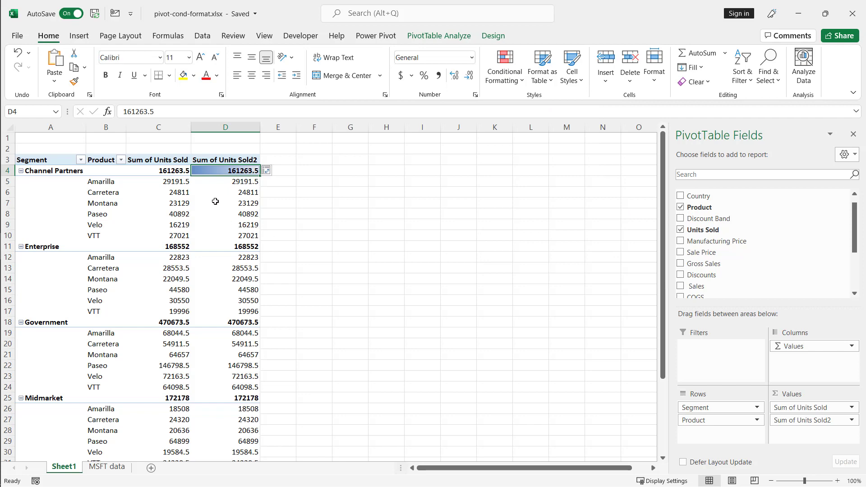
pyautogui.click(267, 170)
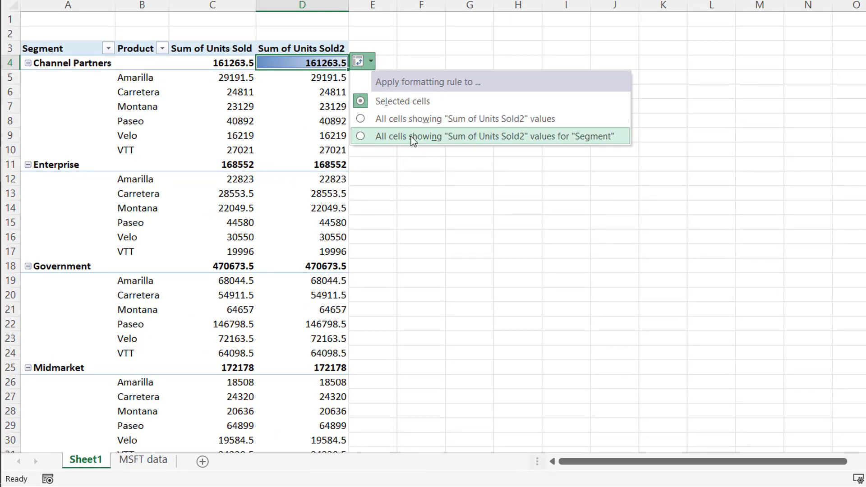
pyautogui.click(367, 136)
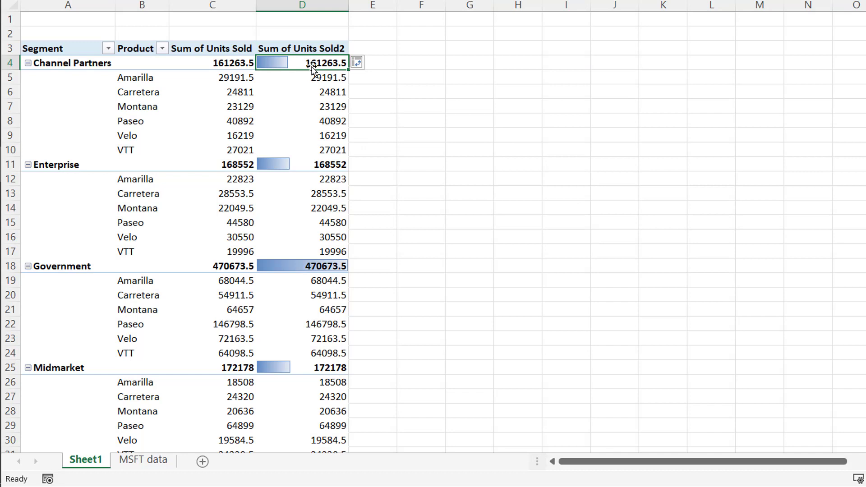
pyautogui.click(364, 63)
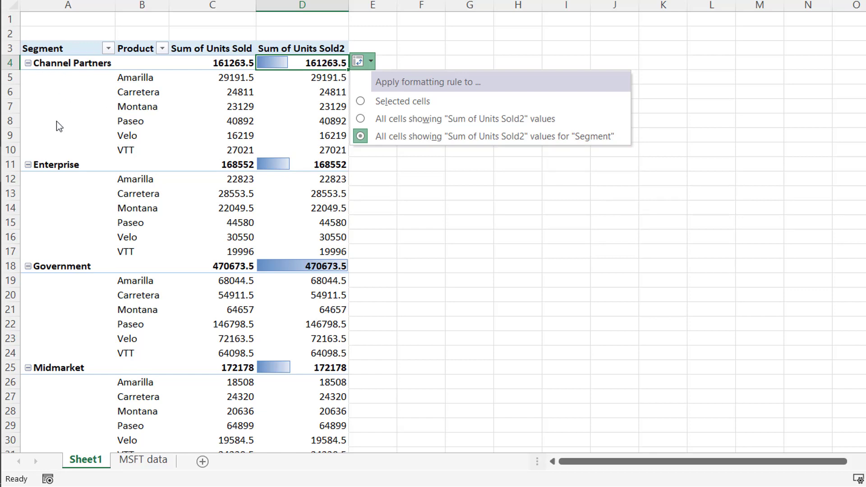
# Step: Collapse the entire Segment field from the Channel Partners label's Expand/Collapse menu
pyautogui.click(66, 65)
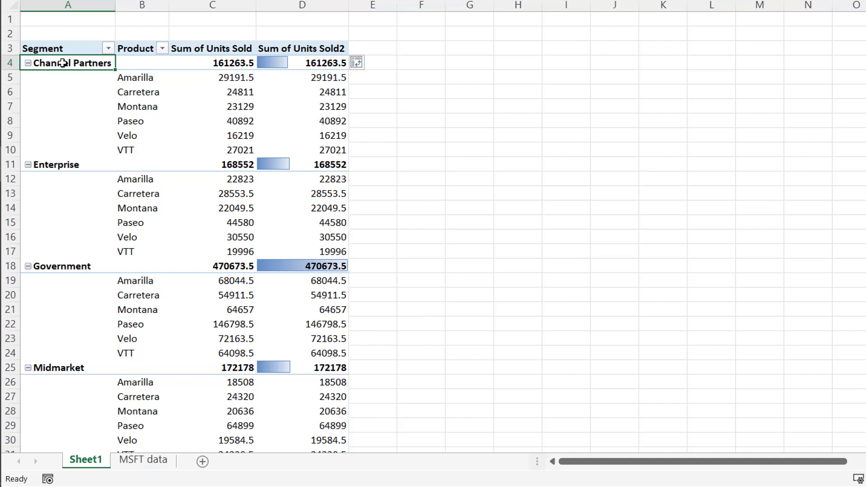
pyautogui.rightClick(65, 66)
pyautogui.moveTo(126, 215)
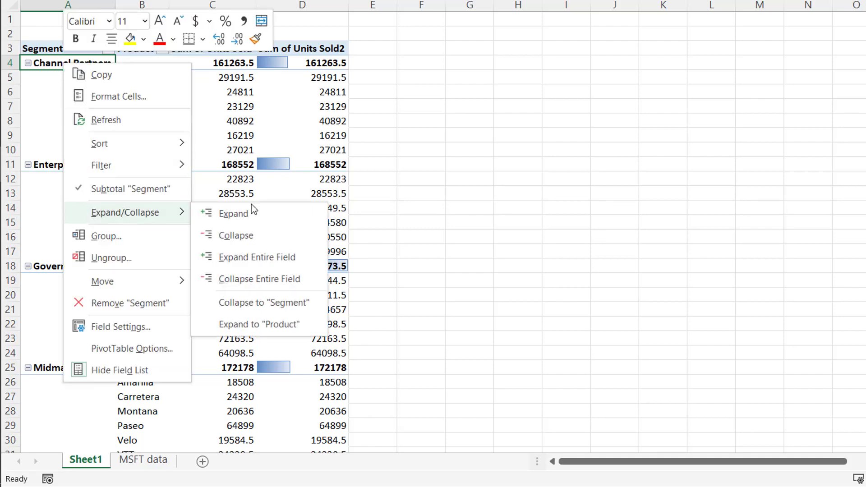
pyautogui.click(274, 269)
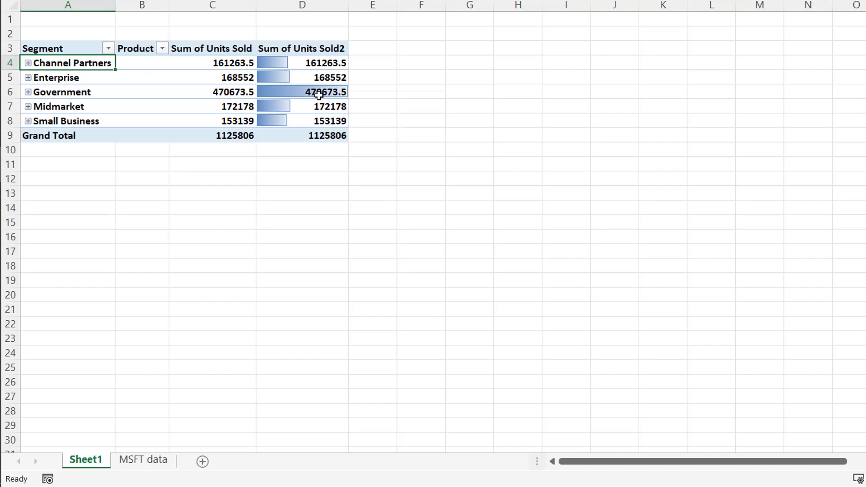
pyautogui.moveTo(309, 89)
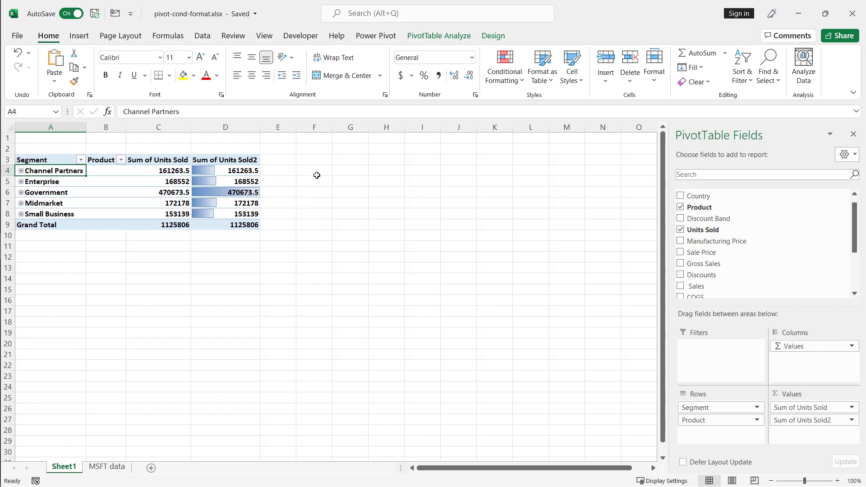
# Step: Move Segment to Columns, remove it, then drag it back into Rows above Product
pyautogui.moveTo(684, 403); pyautogui.dragTo(817, 373)
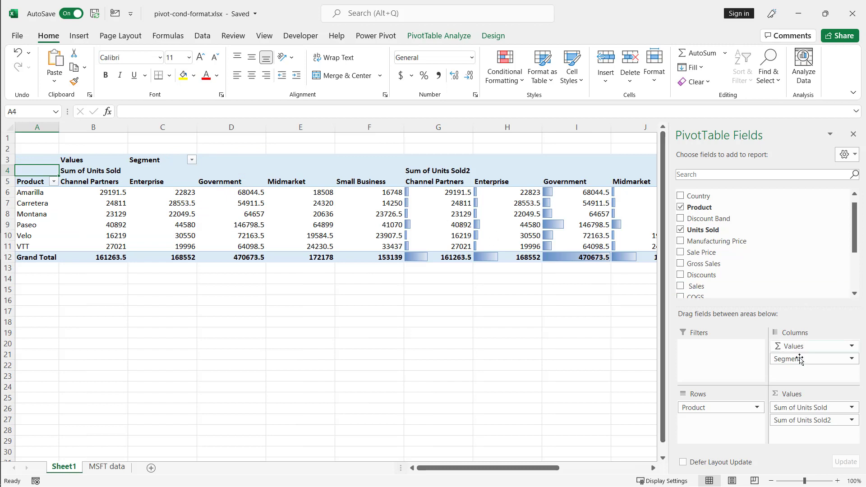
pyautogui.moveTo(792, 360); pyautogui.dragTo(521, 383)
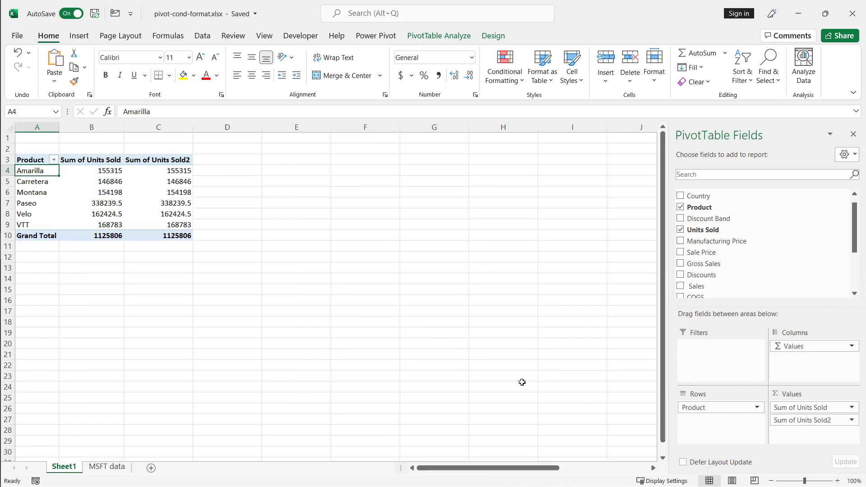
pyautogui.scroll(1, 710, 205)
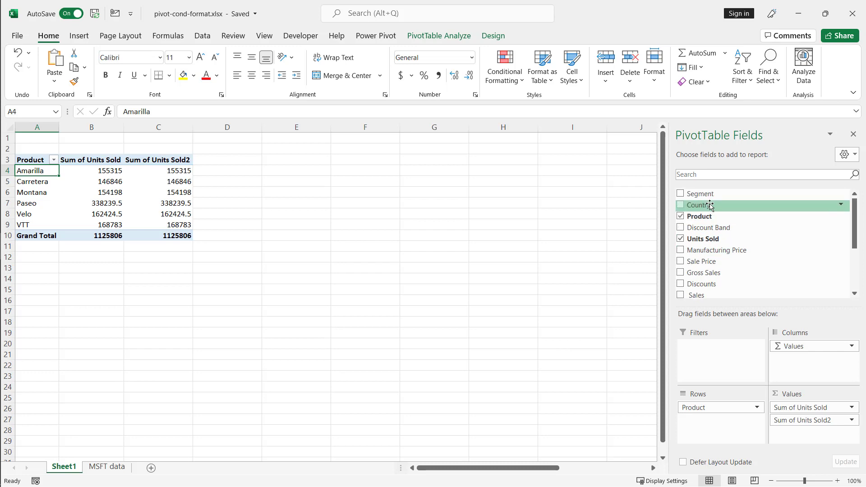
pyautogui.moveTo(700, 194); pyautogui.dragTo(726, 417)
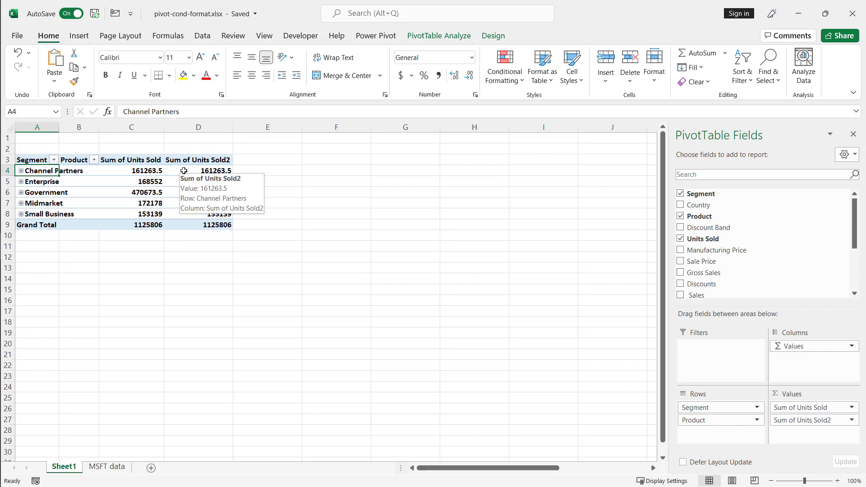
# Step: Apply blue gradient data bars from D4 to all Segment totals, then expand Government
pyautogui.click(219, 174)
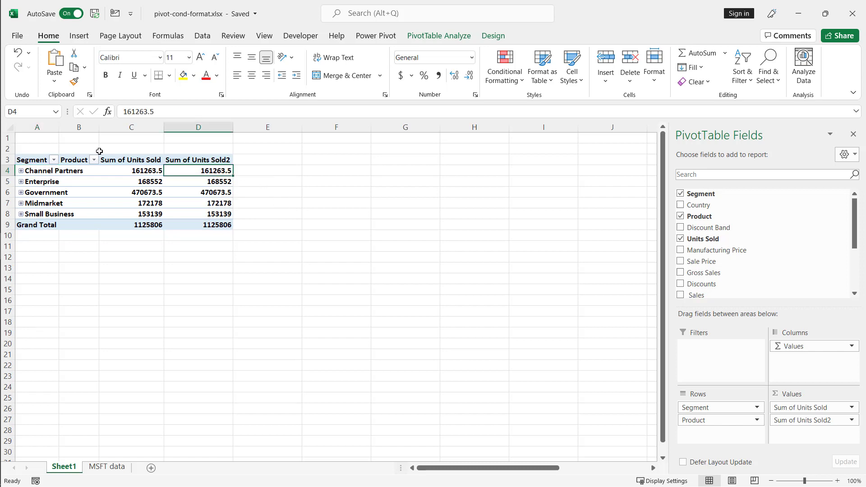
pyautogui.click(506, 67)
pyautogui.moveTo(546, 161)
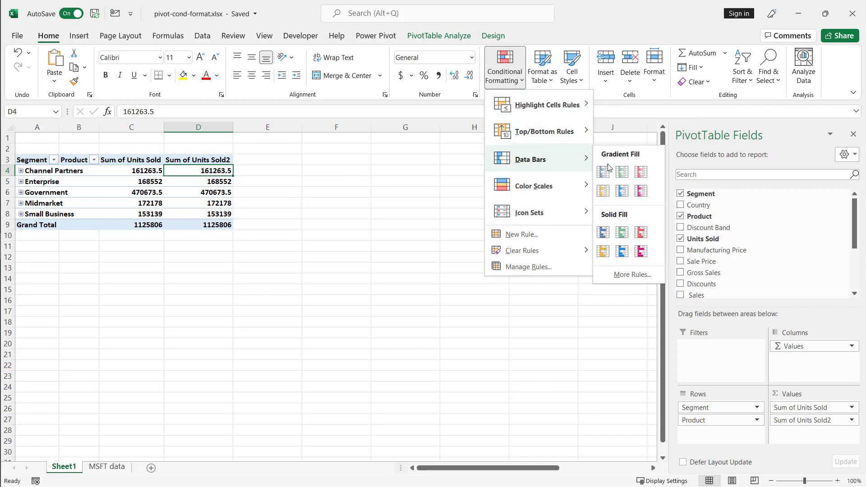
pyautogui.click(603, 171)
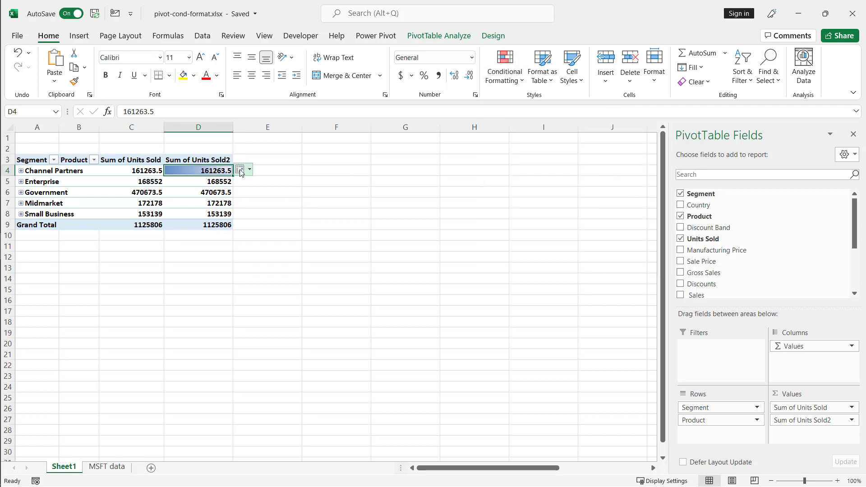
pyautogui.click(240, 170)
pyautogui.click(256, 225)
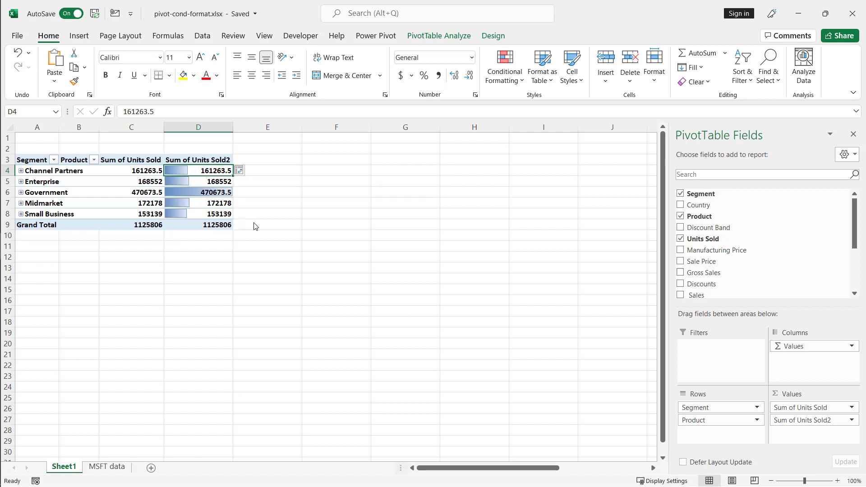
pyautogui.click(21, 193)
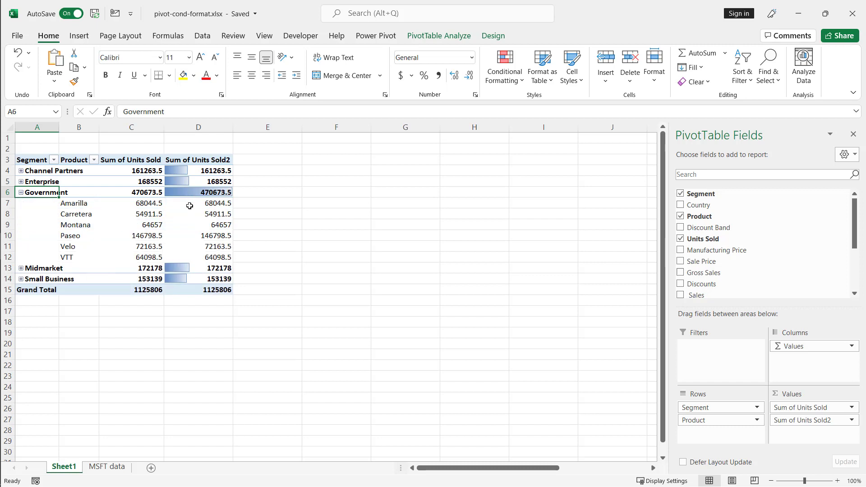
# Step: Apply blue gradient fill data bars to Government's product values D7:D12
pyautogui.moveTo(201, 204); pyautogui.dragTo(201, 257)
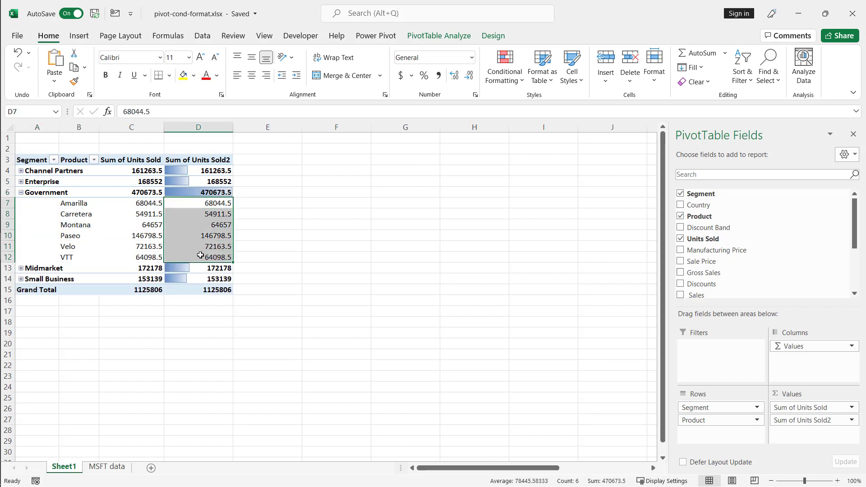
pyautogui.click(514, 82)
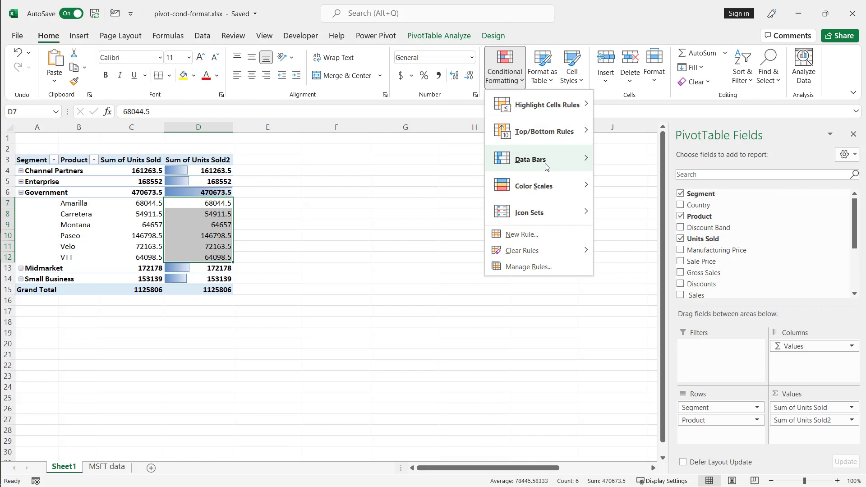
pyautogui.moveTo(547, 167)
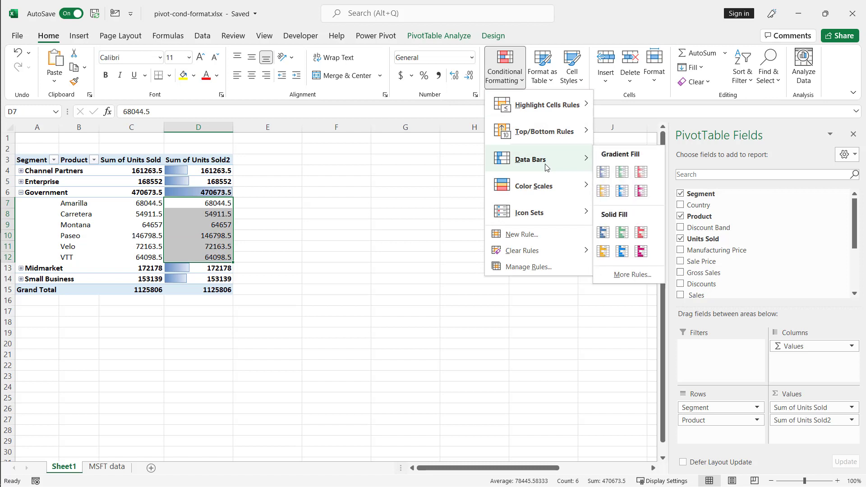
pyautogui.click(603, 171)
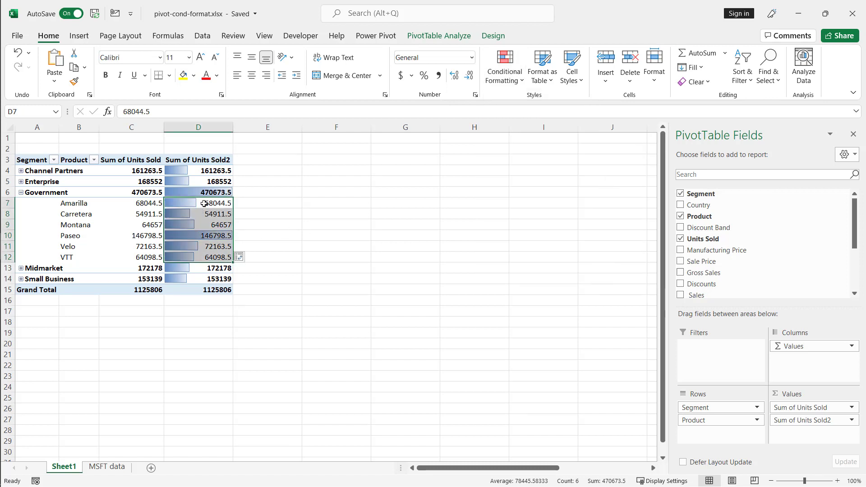
pyautogui.moveTo(205, 204)
# Step: Expand Enterprise, select the values from D13, and open the Conditional Formatting Rules Manager
pyautogui.click(20, 182)
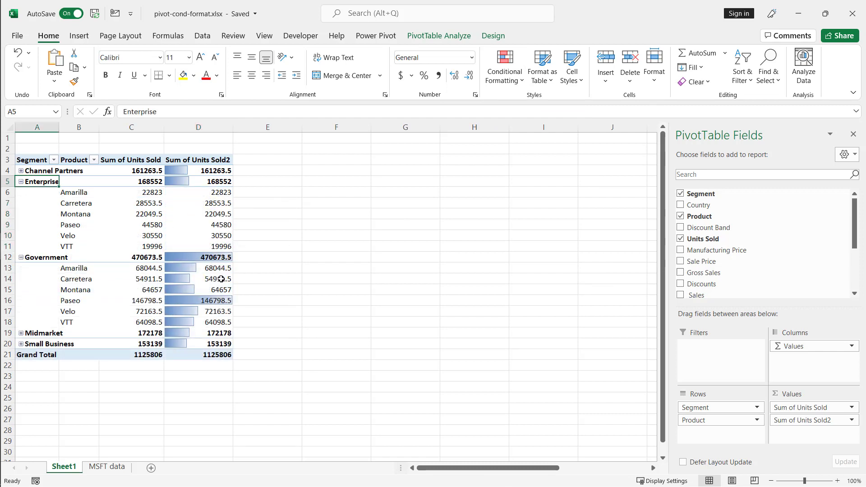
pyautogui.moveTo(187, 270); pyautogui.dragTo(199, 335)
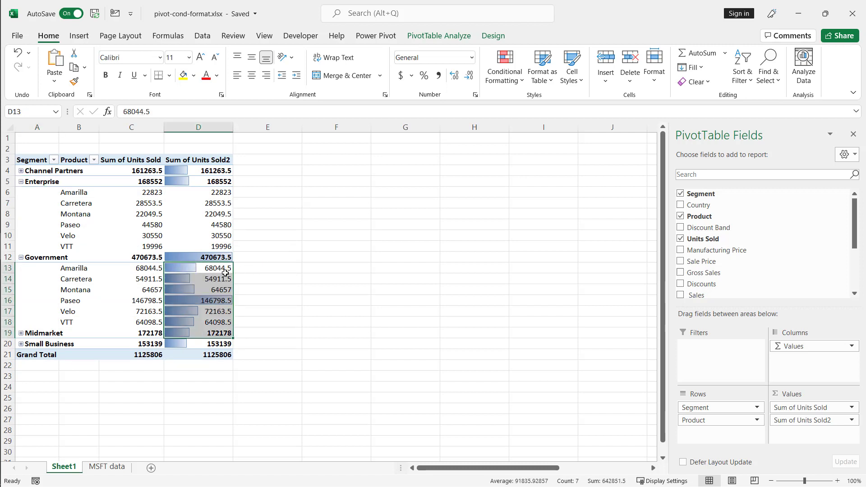
pyautogui.click(521, 81)
pyautogui.click(522, 268)
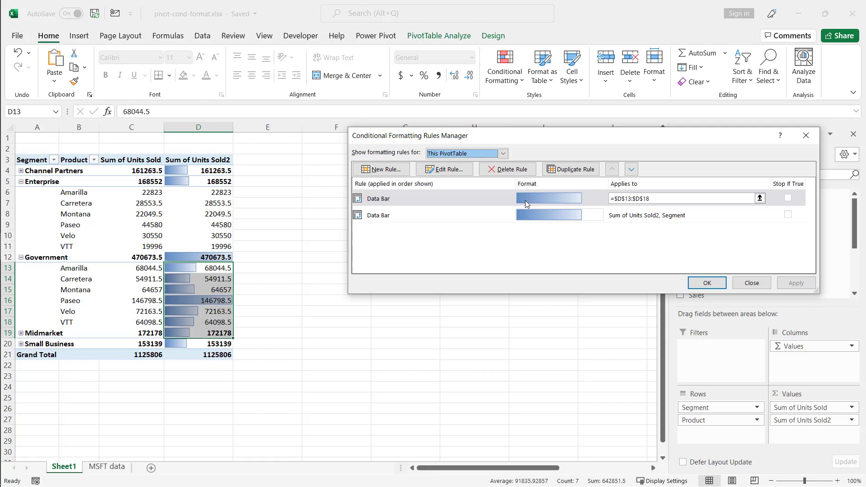
# Step: Edit the first data bar rule to cover Sum of Units Sold2 for Product, with light-blue fill and border
pyautogui.doubleClick(491, 206)
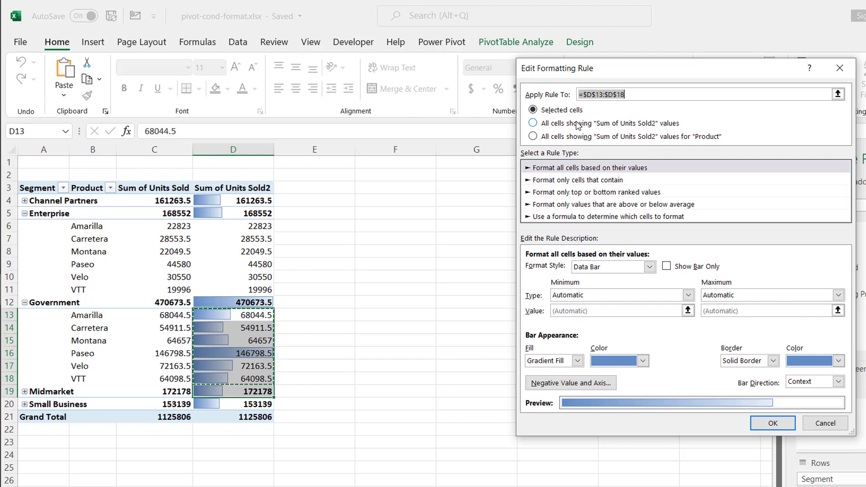
pyautogui.click(534, 123)
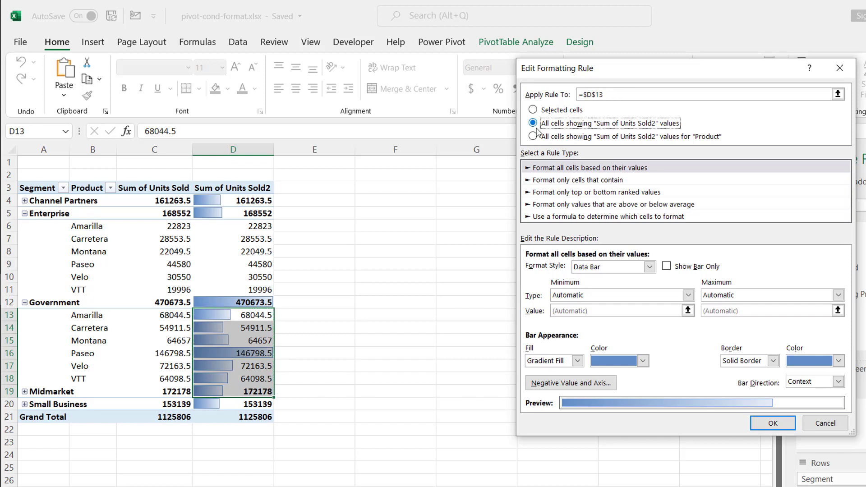
pyautogui.click(533, 136)
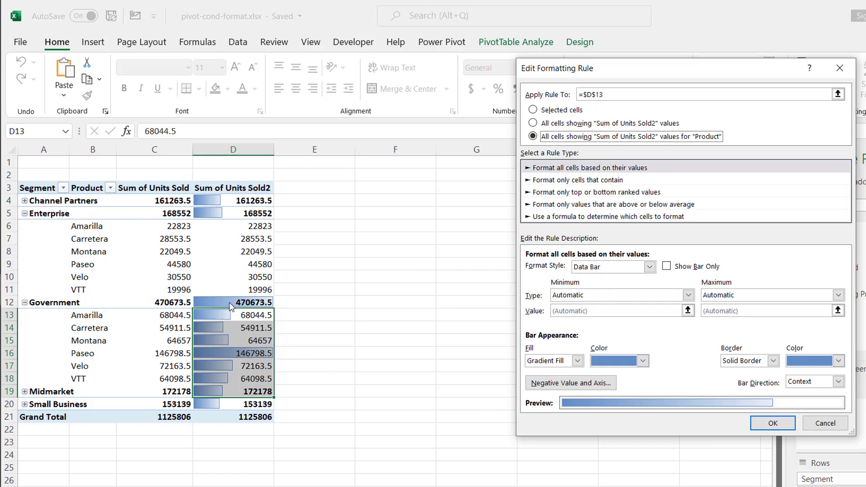
pyautogui.click(642, 360)
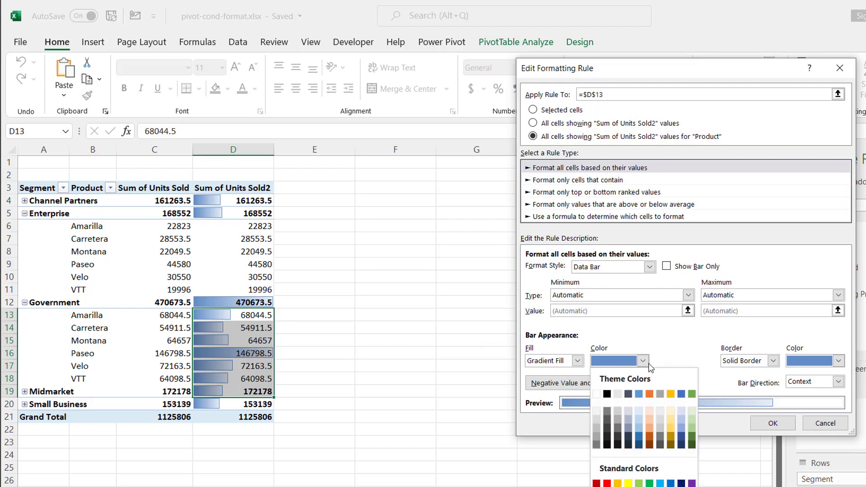
pyautogui.click(640, 418)
pyautogui.click(838, 360)
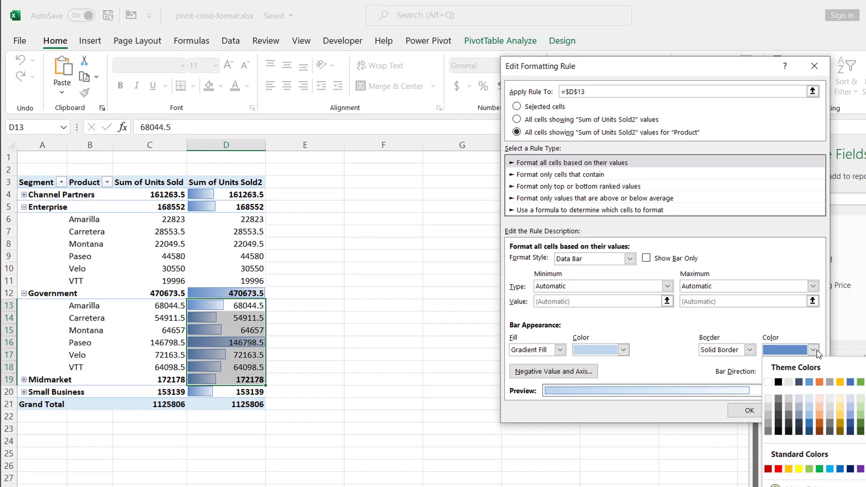
pyautogui.click(807, 403)
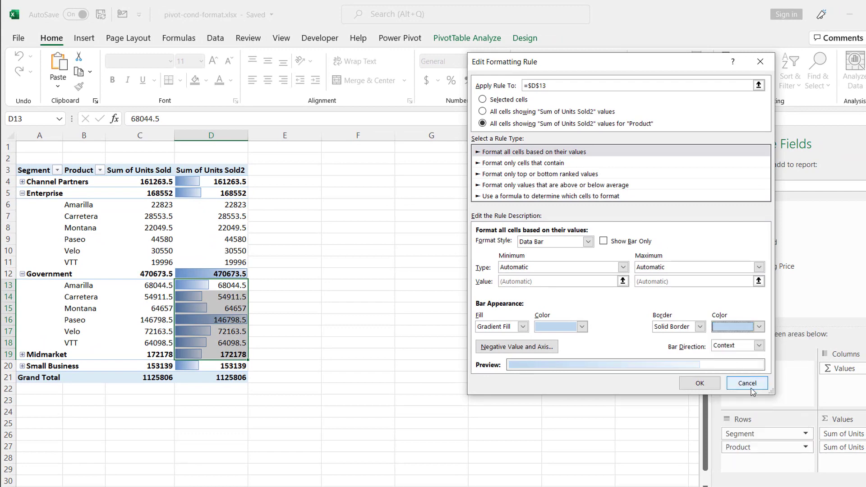
pyautogui.click(699, 383)
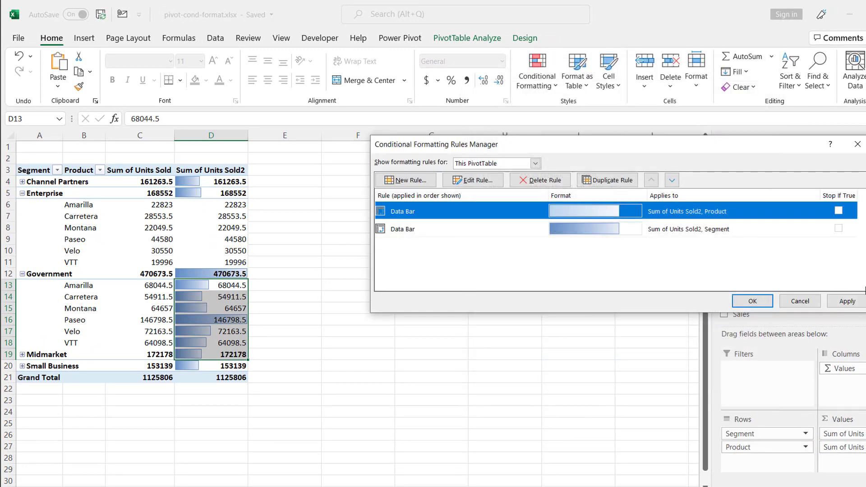
# Step: Restrict the product data bar rule to cells $D$13:$D$18,$D$19
pyautogui.click(847, 301)
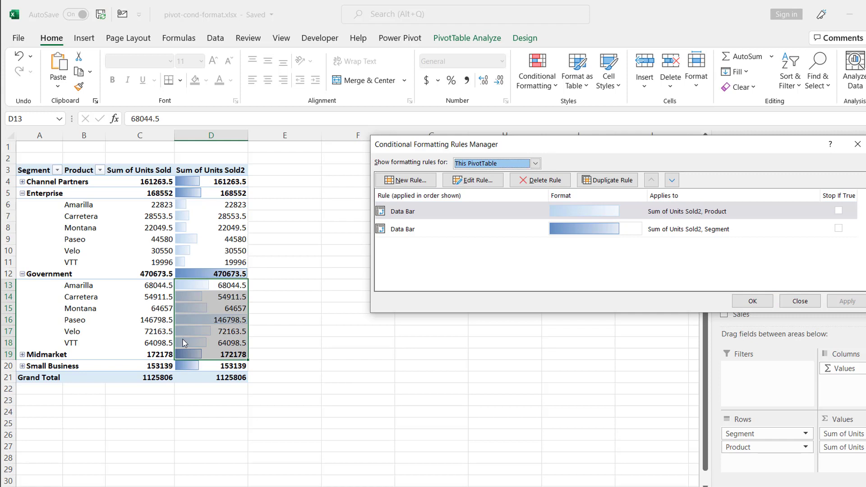
pyautogui.click(504, 218)
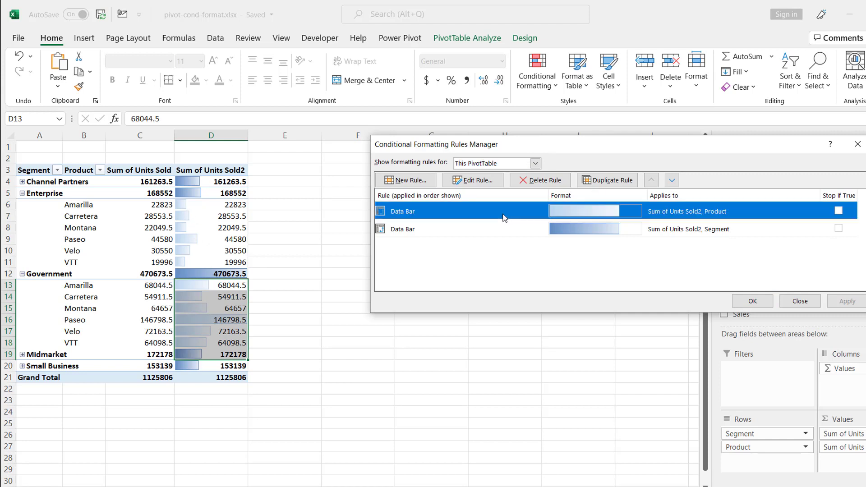
pyautogui.click(479, 182)
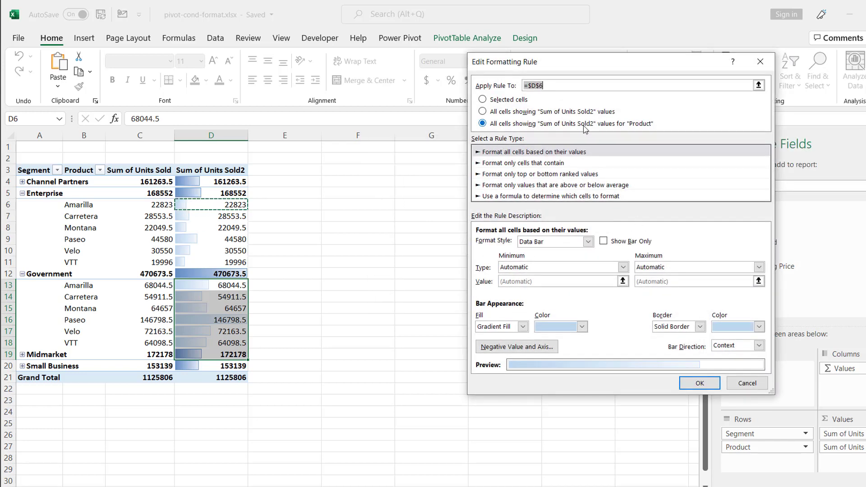
pyautogui.click(482, 99)
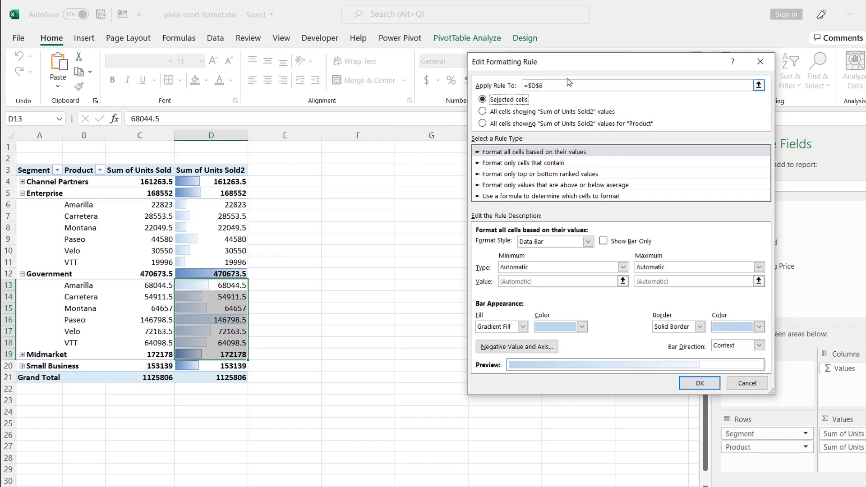
pyautogui.click(759, 85)
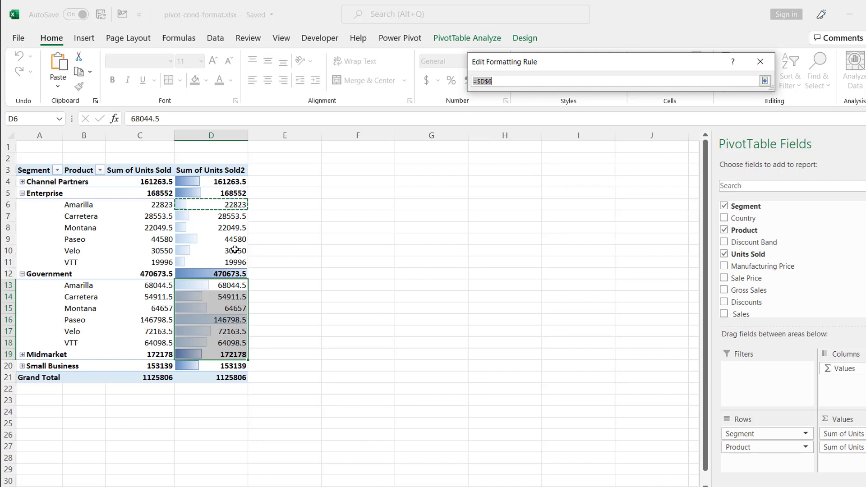
pyautogui.moveTo(208, 283); pyautogui.dragTo(209, 352)
pyautogui.click(765, 81)
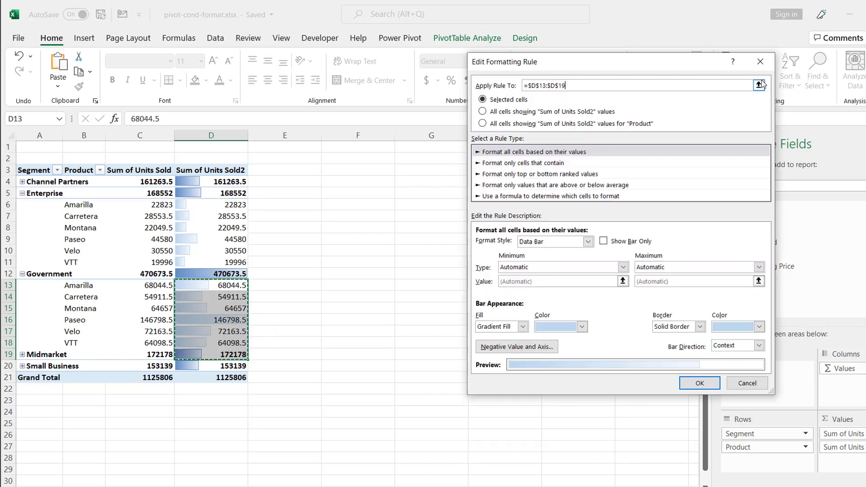
pyautogui.click(698, 383)
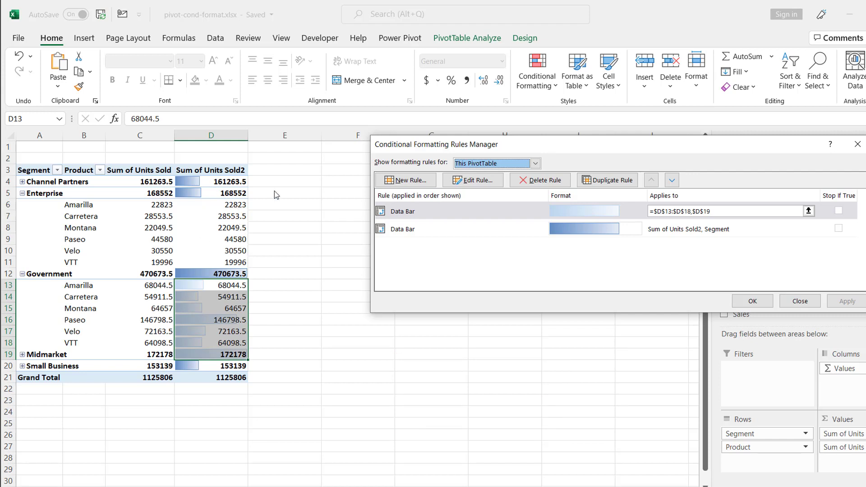
# Step: Set the first data bar rule to Show Bar Only and apply it
pyautogui.click(501, 211)
pyautogui.click(479, 181)
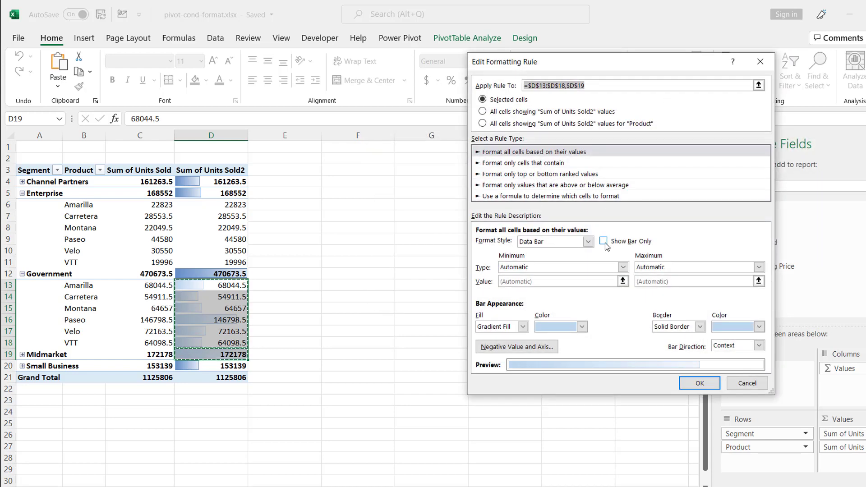
pyautogui.click(603, 241)
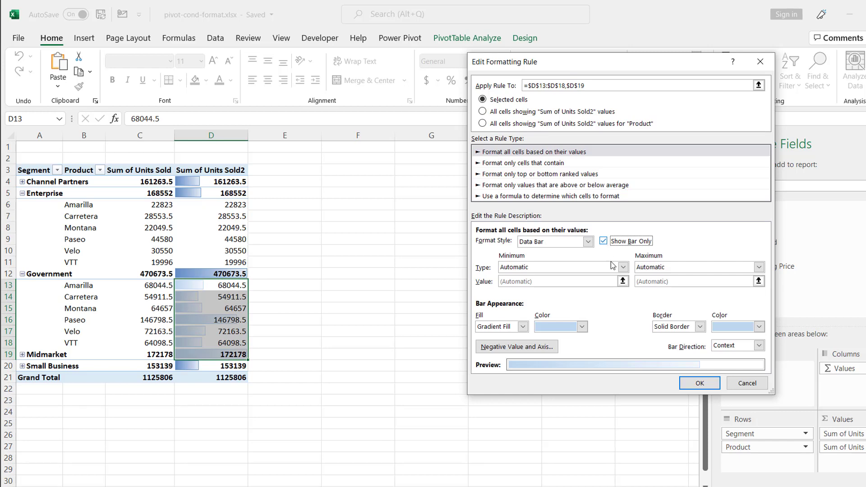
pyautogui.click(700, 383)
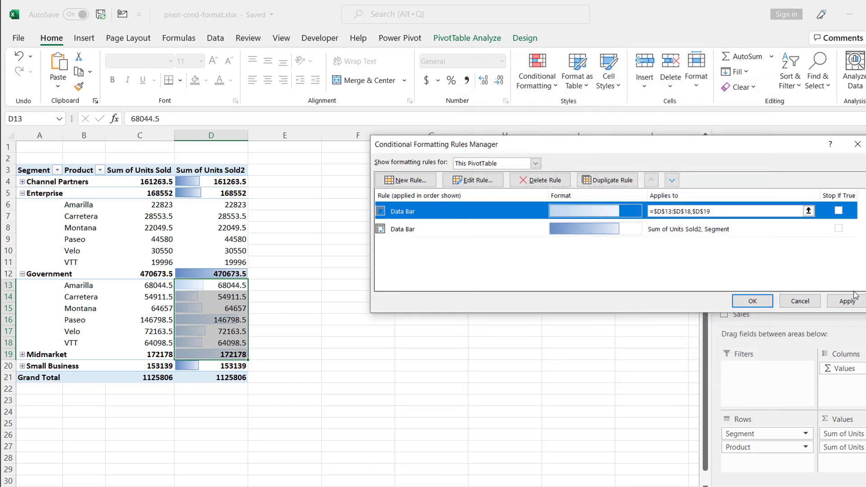
pyautogui.click(854, 298)
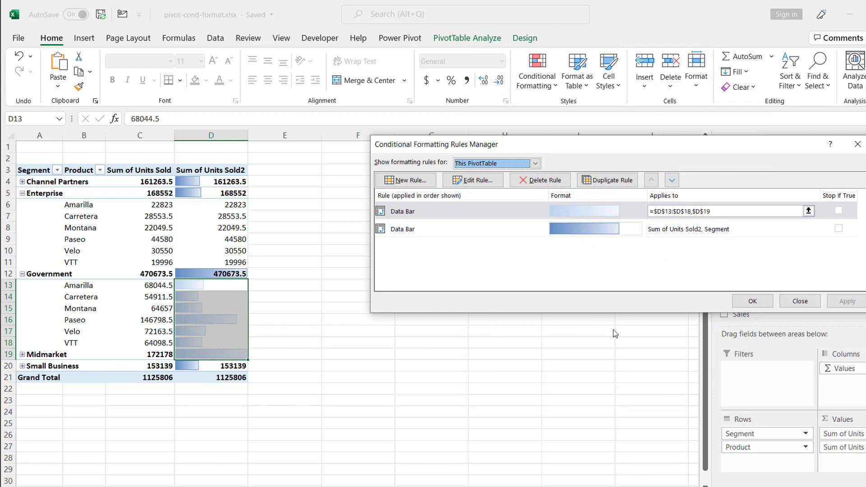
# Step: Close the Rules Manager and collapse the Enterprise group to its total
pyautogui.click(801, 298)
pyautogui.click(397, 355)
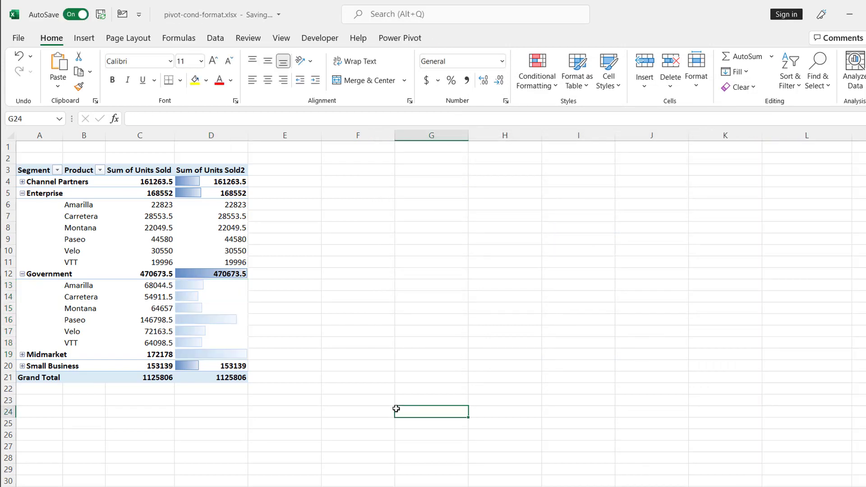
pyautogui.hotkey('ctrl', 'z')
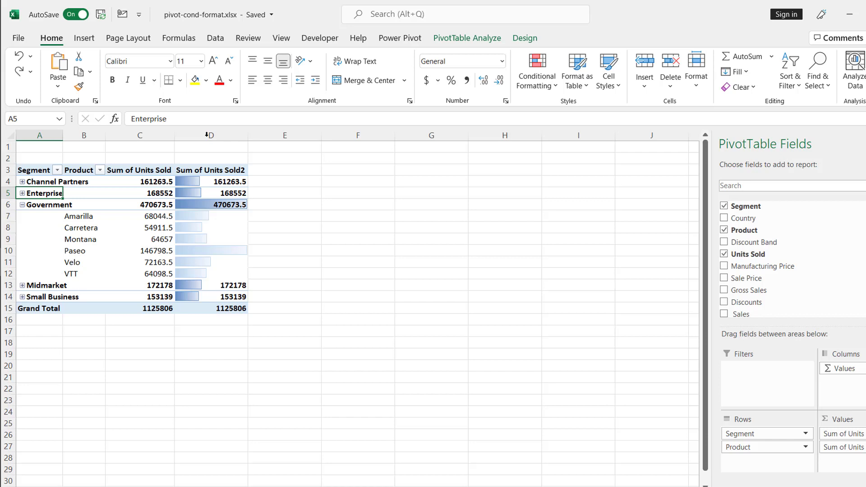
pyautogui.click(206, 188)
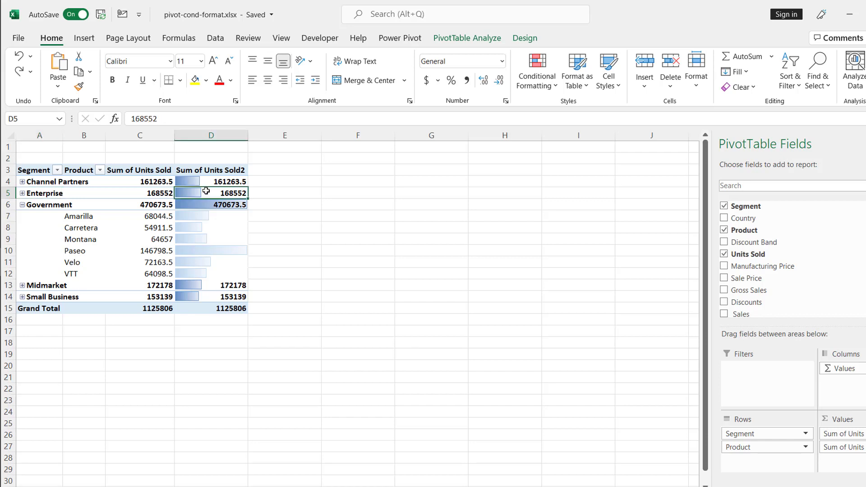
pyautogui.rightClick(207, 192)
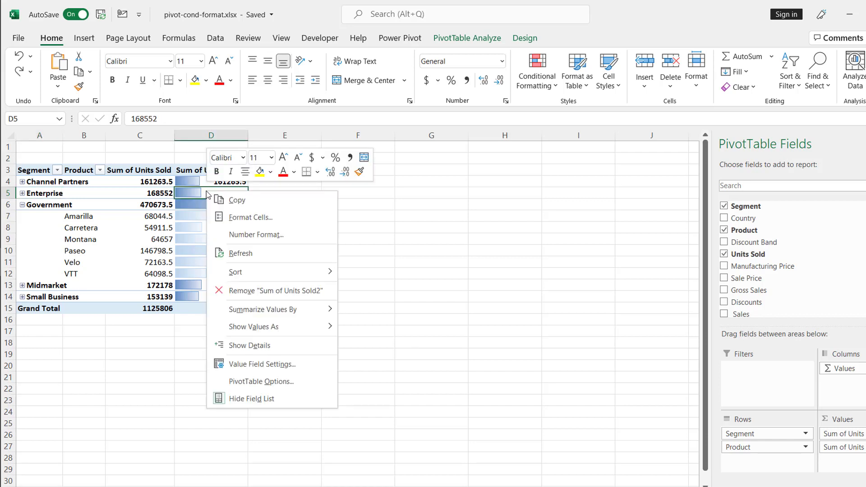
pyautogui.click(303, 237)
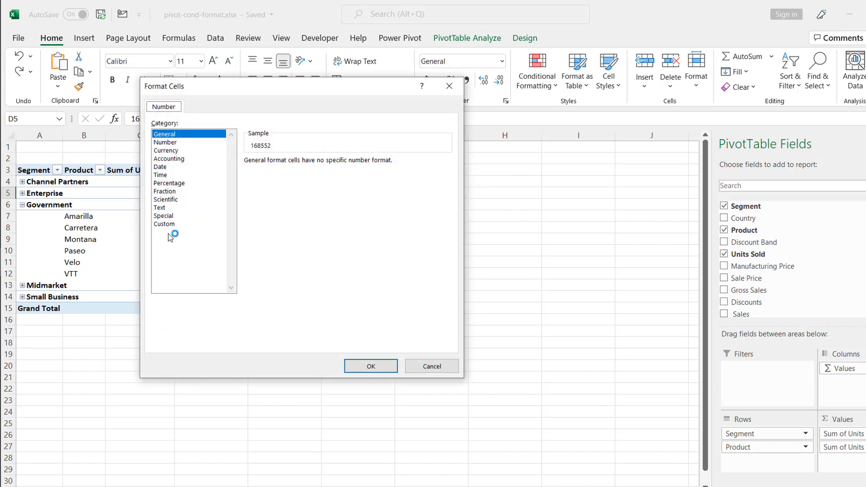
pyautogui.click(170, 225)
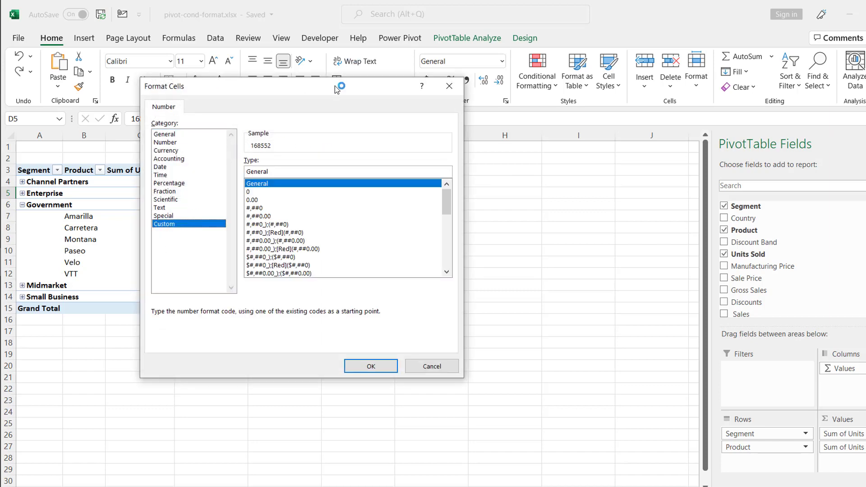
pyautogui.moveTo(339, 87); pyautogui.dragTo(473, 93)
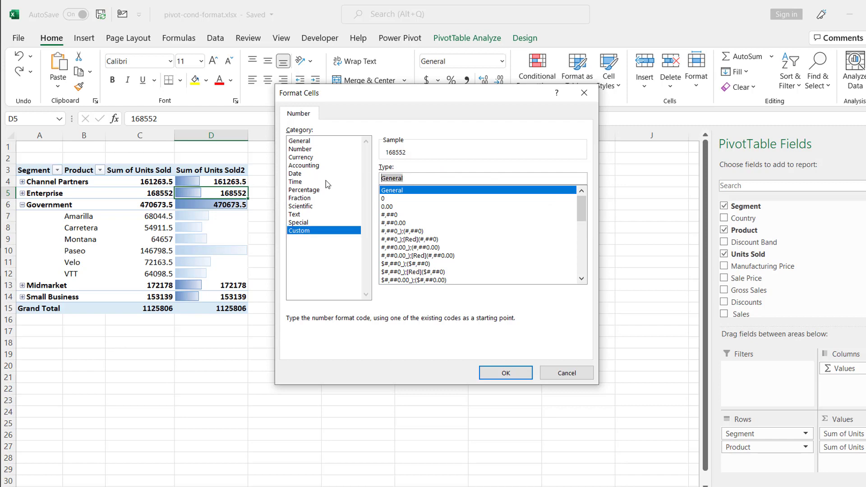
pyautogui.write(';;')
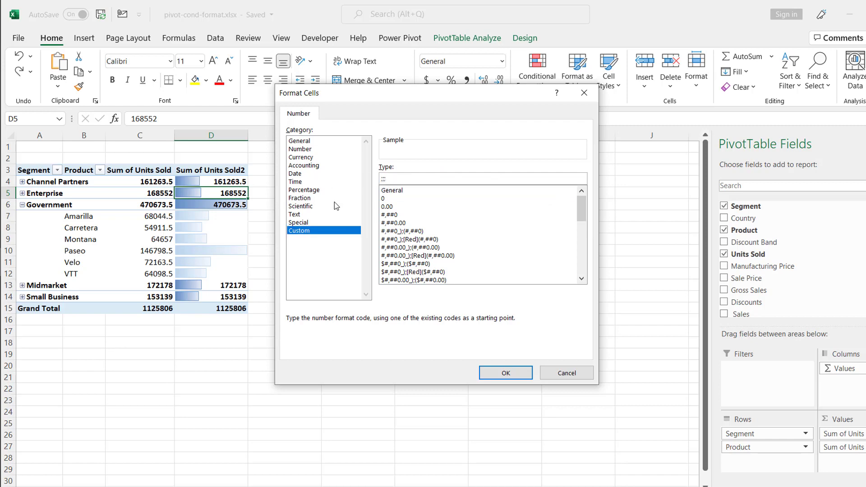
pyautogui.write(';')
pyautogui.click(506, 373)
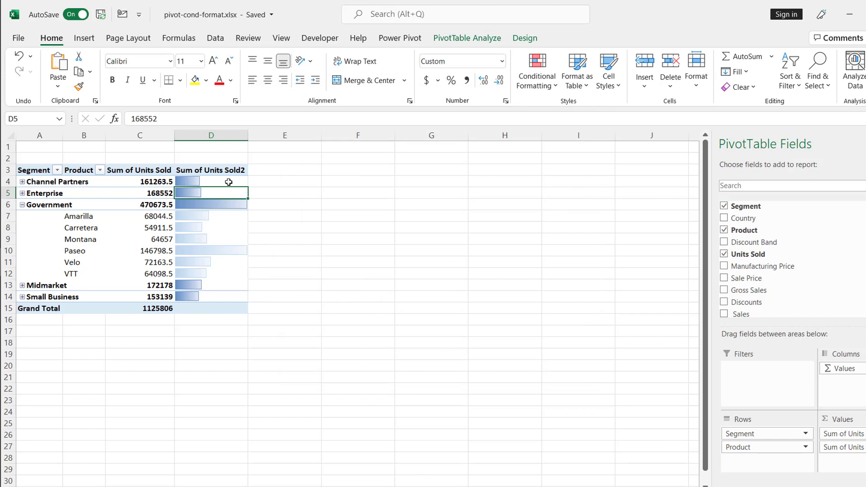
pyautogui.moveTo(235, 280)
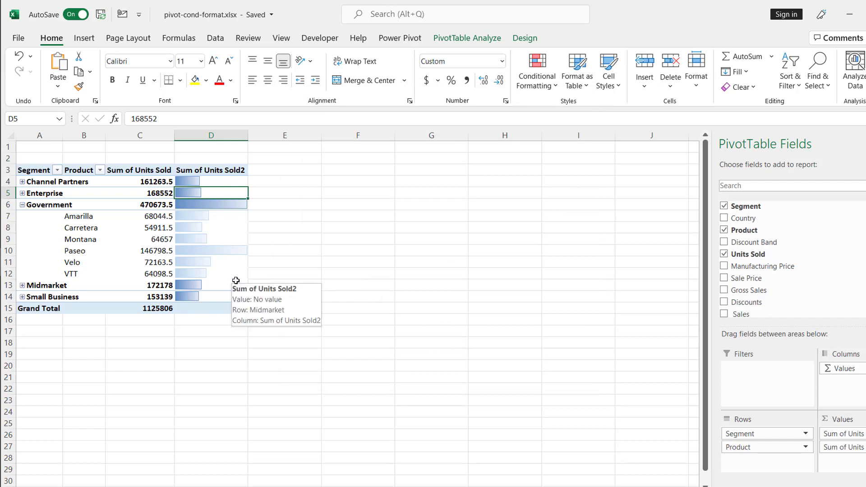
pyautogui.click(226, 180)
pyautogui.click(226, 217)
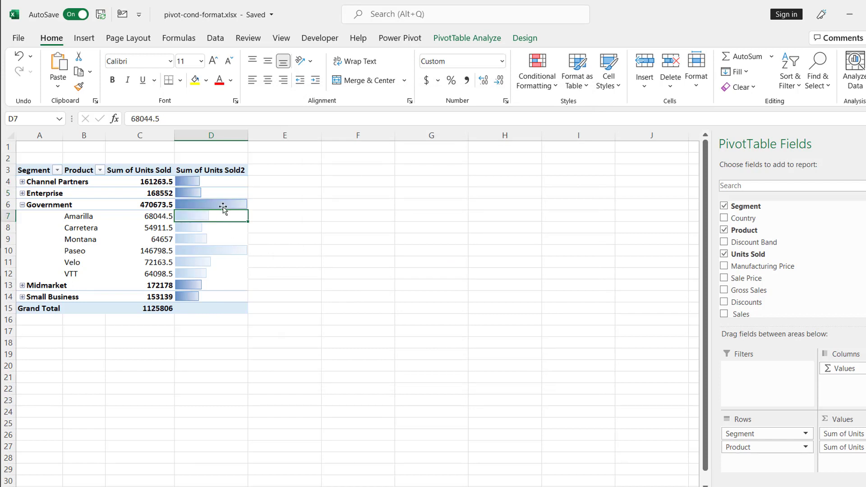
pyautogui.click(234, 192)
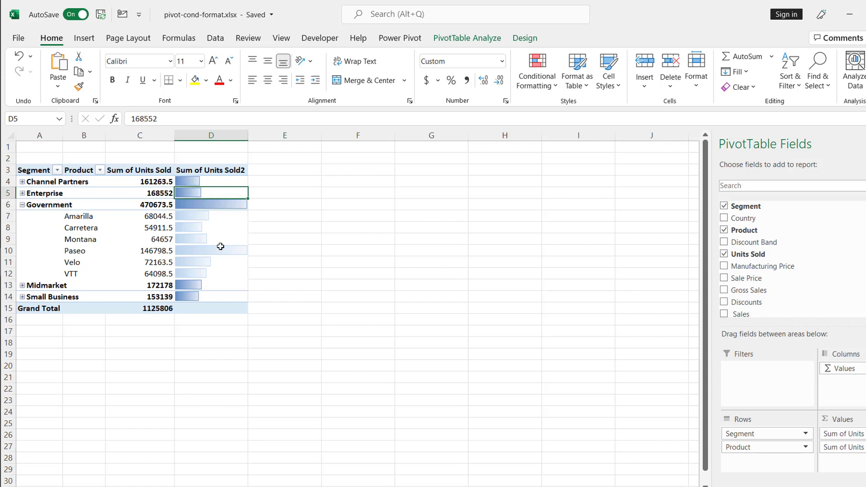
pyautogui.moveTo(226, 235)
pyautogui.hotkey('ctrl', 'shift', '~')
pyautogui.press('Down')
pyautogui.press('Down')
pyautogui.hotkey('shift', 'Down')
pyautogui.hotkey('shift', 'Down')
pyautogui.hotkey('shift', 'Down')
pyautogui.hotkey('shift', 'Down')
pyautogui.hotkey('shift', 'Down')
pyautogui.hotkey('shift', 'Down')
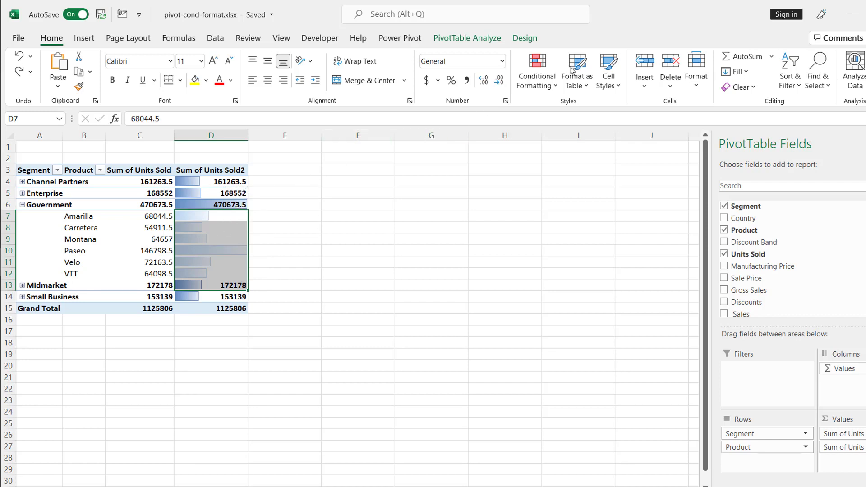
# Step: Untick Show Bar Only on the product data bar rule so numbers appear beside bars
pyautogui.click(552, 84)
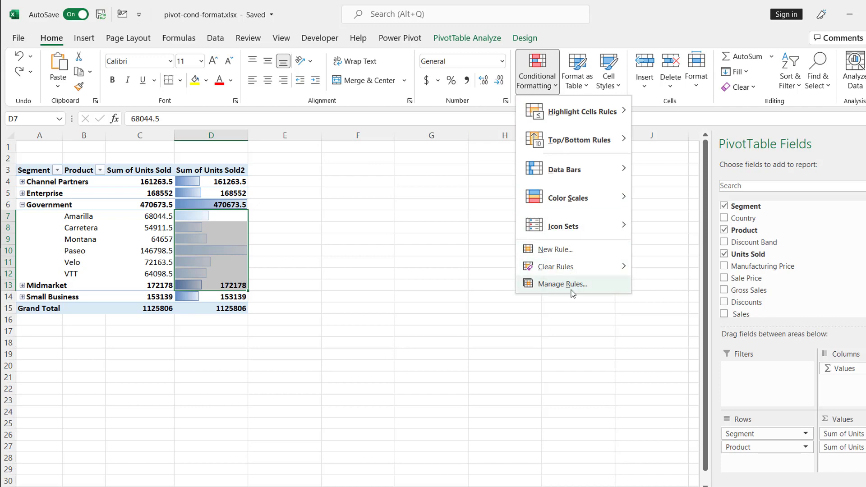
pyautogui.click(562, 284)
pyautogui.doubleClick(509, 212)
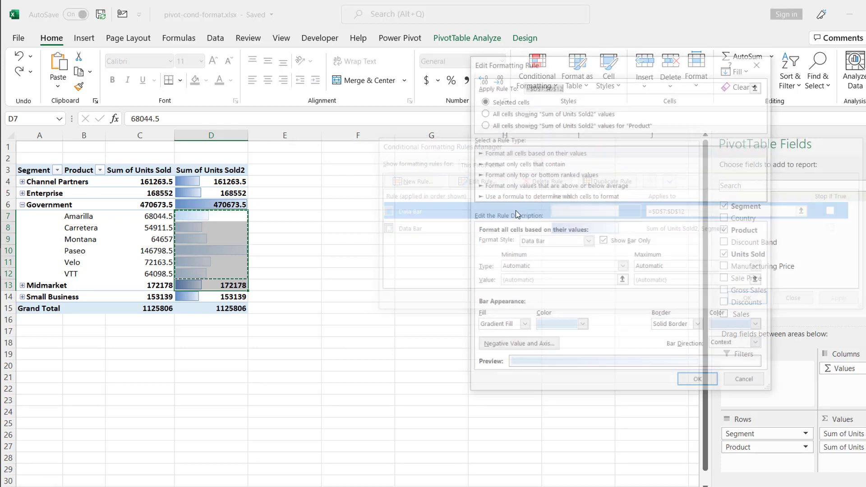
pyautogui.click(603, 241)
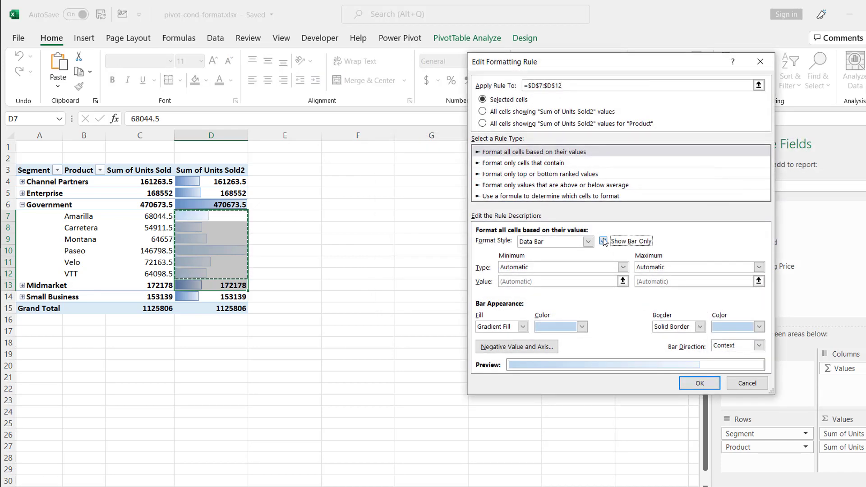
pyautogui.click(699, 386)
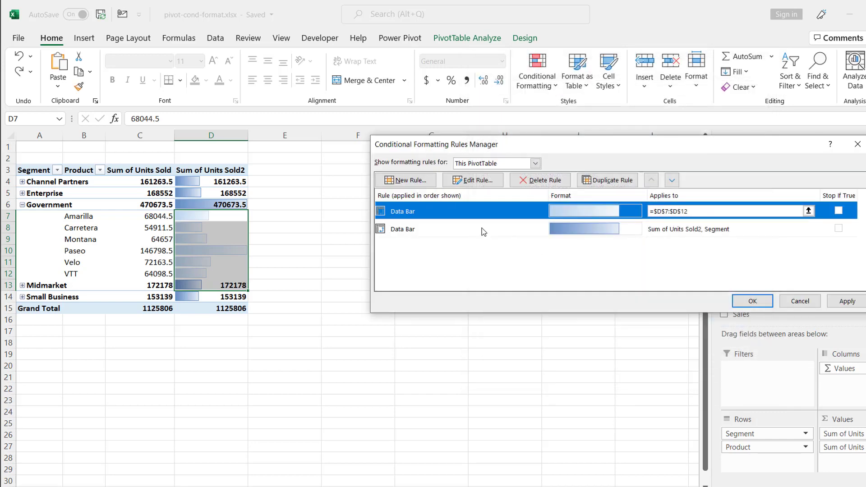
# Step: Tick Show Bar Only on the segment data bar rule and apply the rules
pyautogui.click(484, 231)
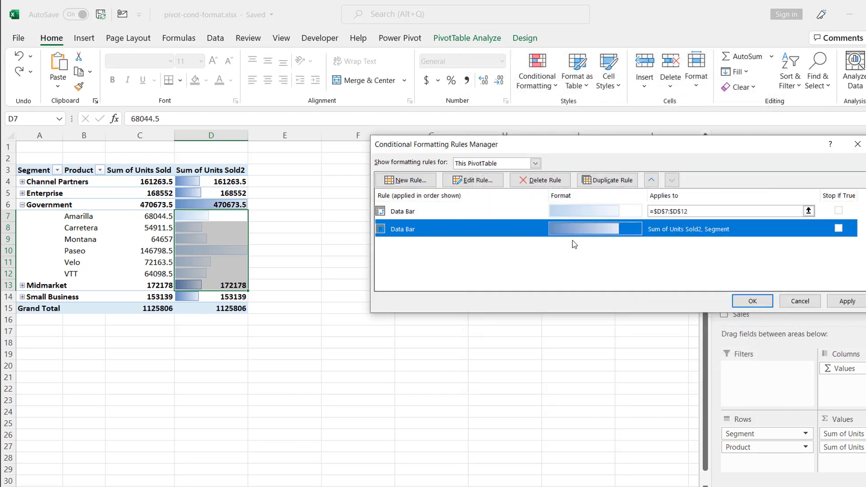
pyautogui.doubleClick(510, 231)
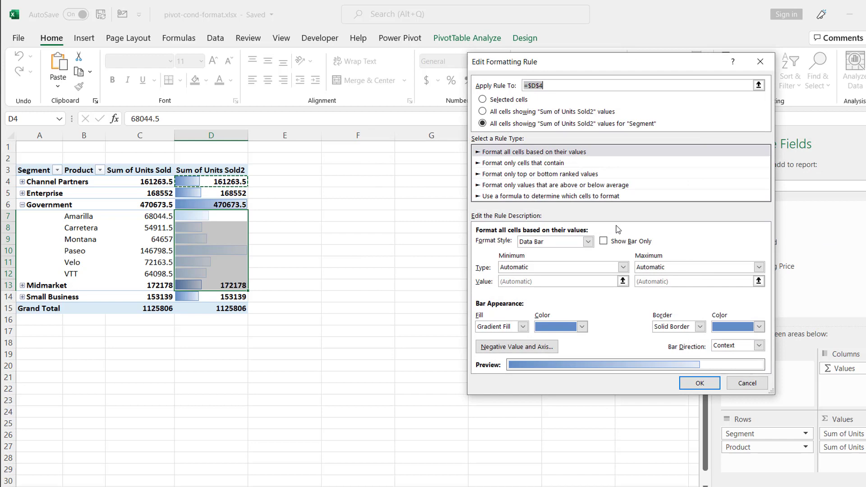
pyautogui.click(603, 241)
pyautogui.click(698, 383)
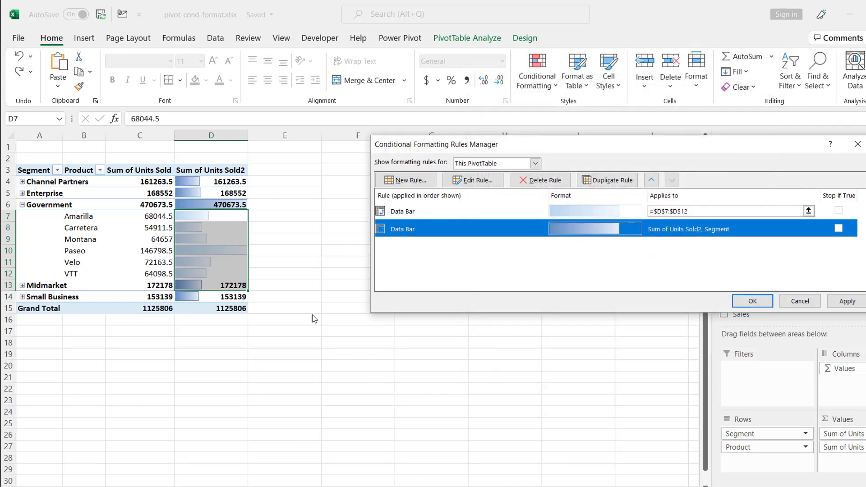
pyautogui.click(847, 301)
pyautogui.click(752, 301)
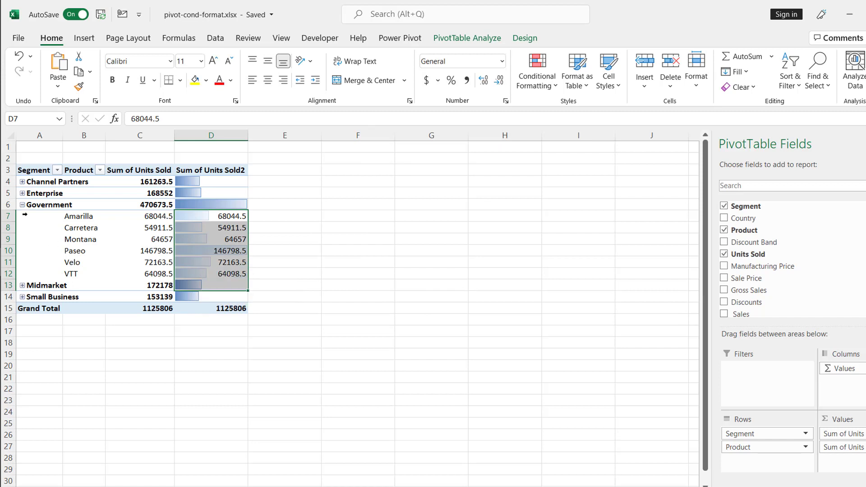
# Step: Expand the Enterprise group to show its six products
pyautogui.press('Left')
pyautogui.press('Left')
pyautogui.press('Left')
pyautogui.press('Up')
pyautogui.press('Up')
pyautogui.hotkey('alt', 'shift', '=')
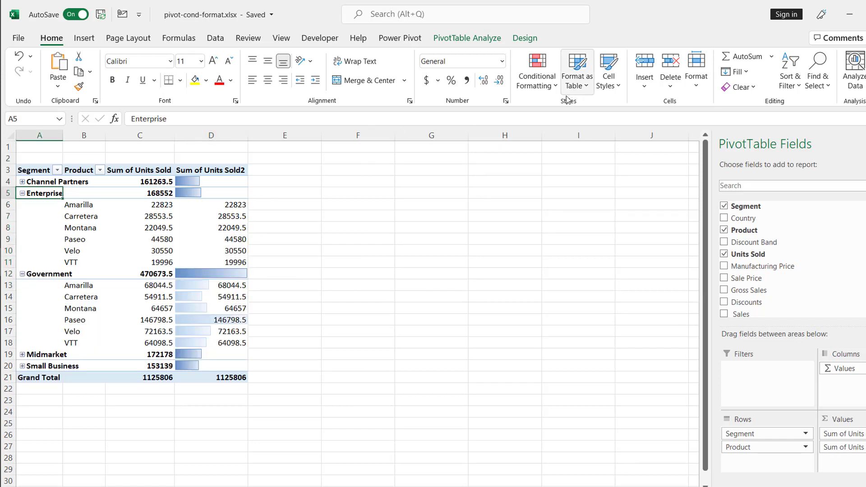
# Step: Browse the Data Bars choices under Conditional Formatting
pyautogui.click(538, 77)
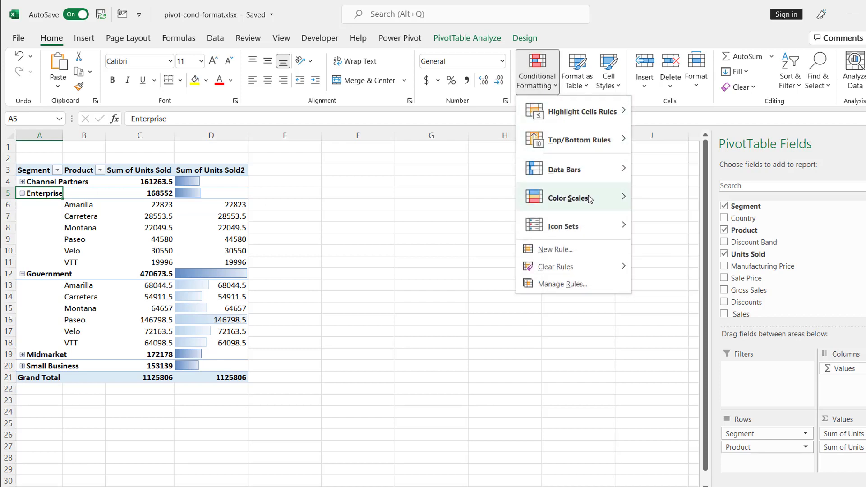
pyautogui.moveTo(592, 224)
pyautogui.moveTo(599, 198)
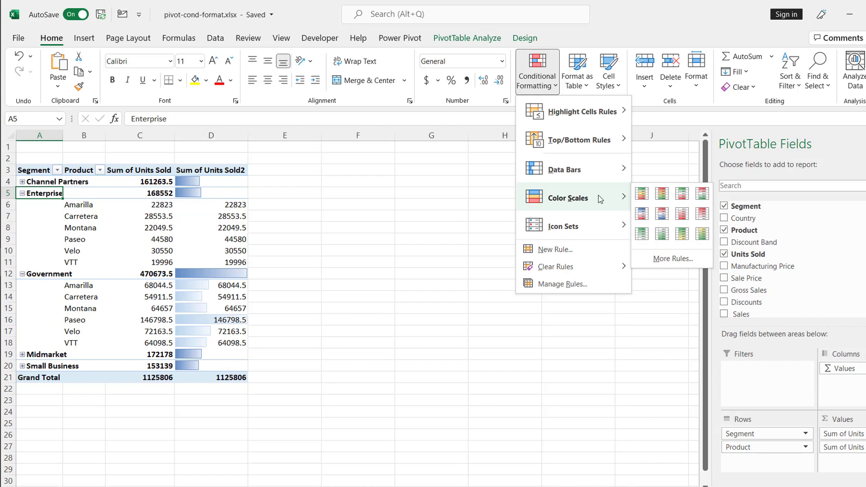
pyautogui.moveTo(616, 163)
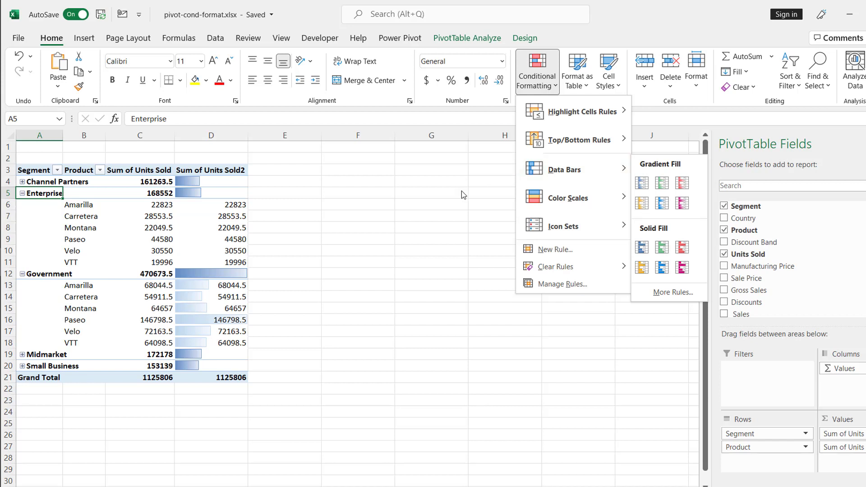